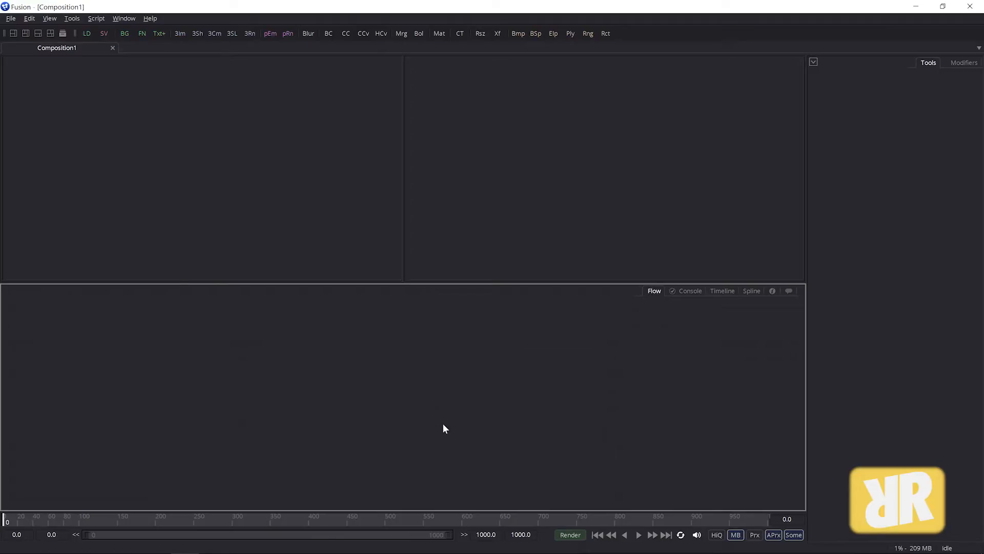
Step: Switch to the file explorer and inspect the properties of 041_CodecProblems_Intro, then close the properties dialog
key(alt+Tab)
key(alt+Tab)
key(alt+Tab)
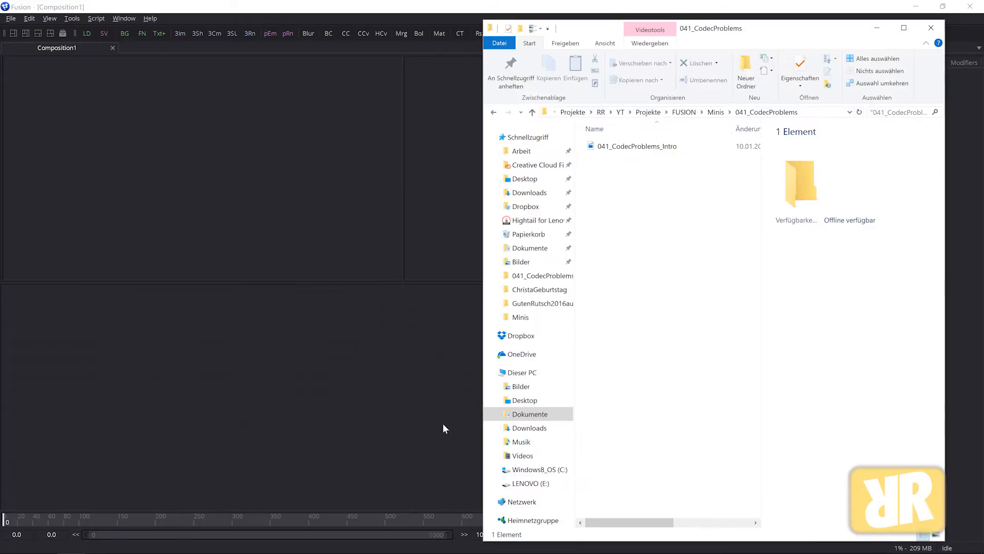
click(616, 148)
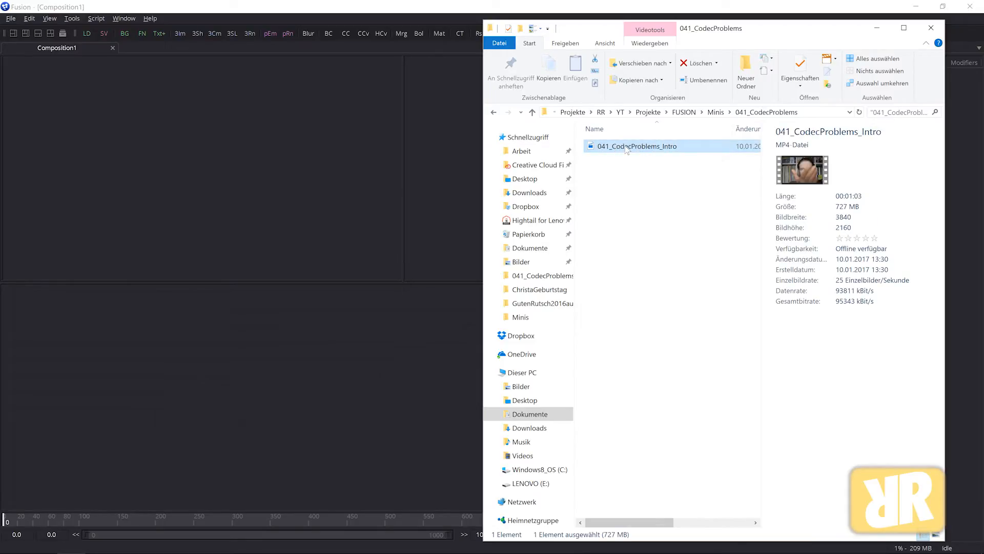
right_click(626, 149)
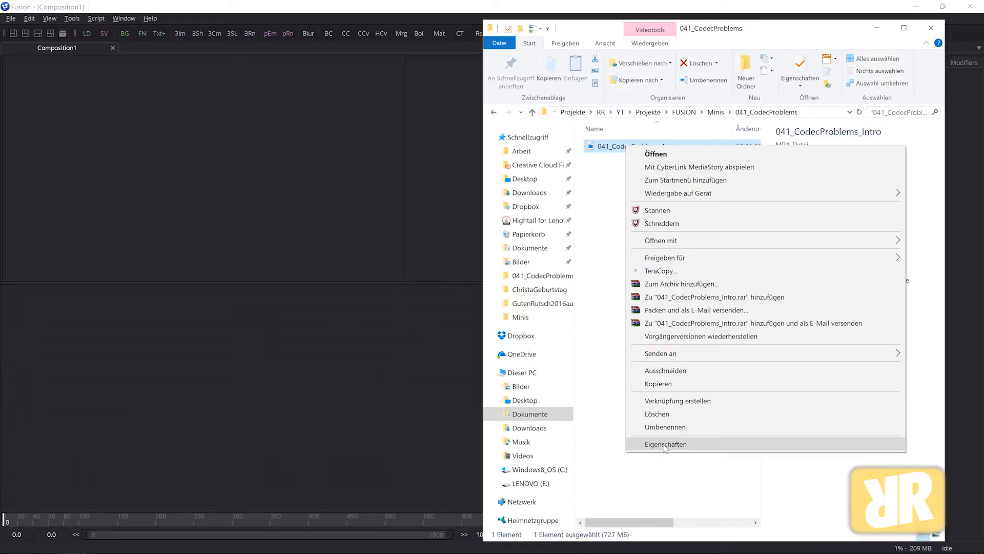
click(661, 445)
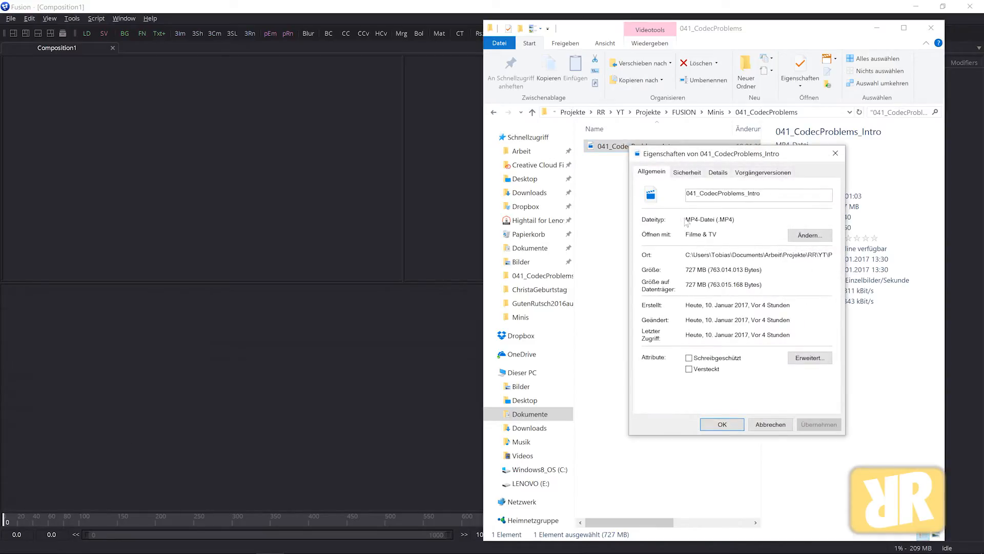
drag(686, 220, 738, 221)
click(724, 223)
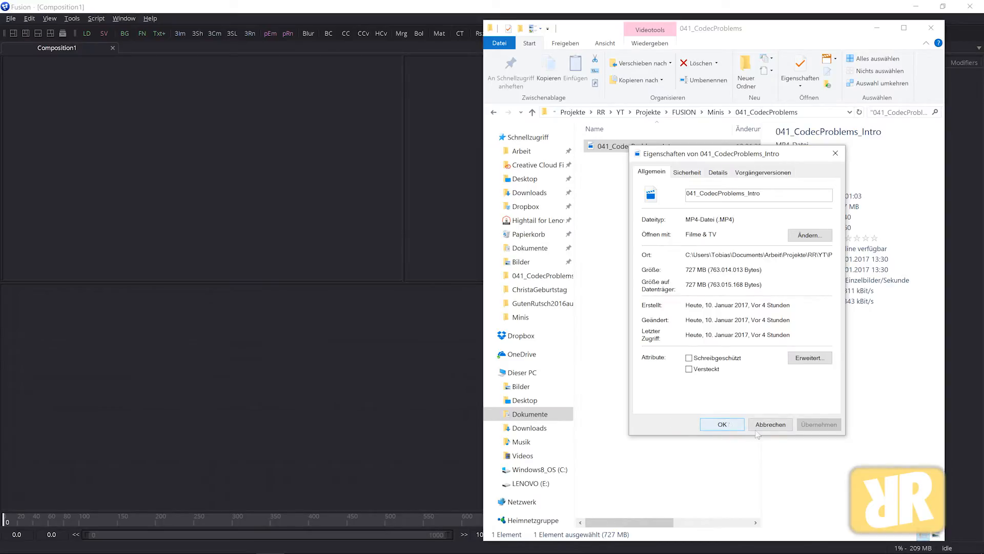
click(723, 425)
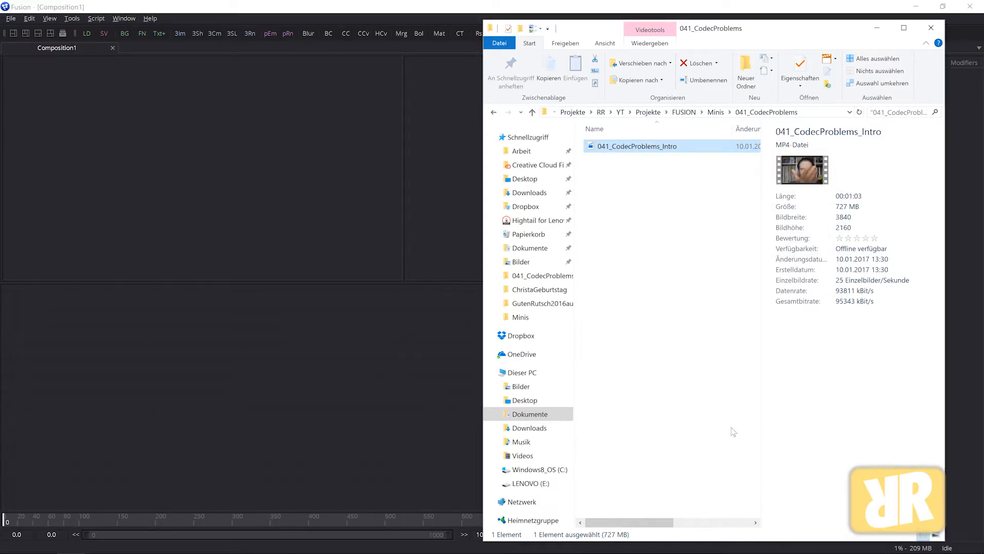
Step: Add a Loader and load 041_CodecProblems_Intro.MP4 from the 041_CodecProblems folder, leaving the file type at All Image Files
click(218, 338)
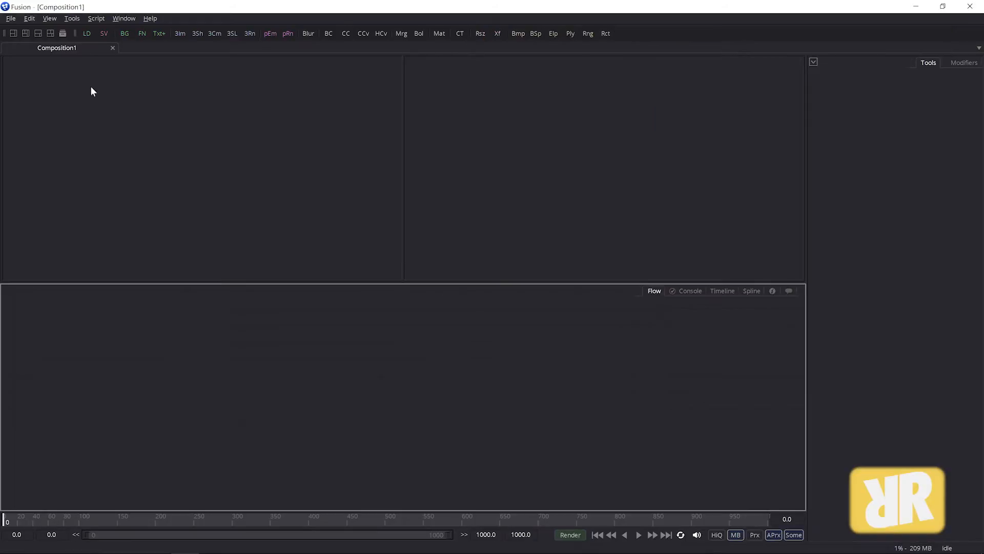
click(88, 33)
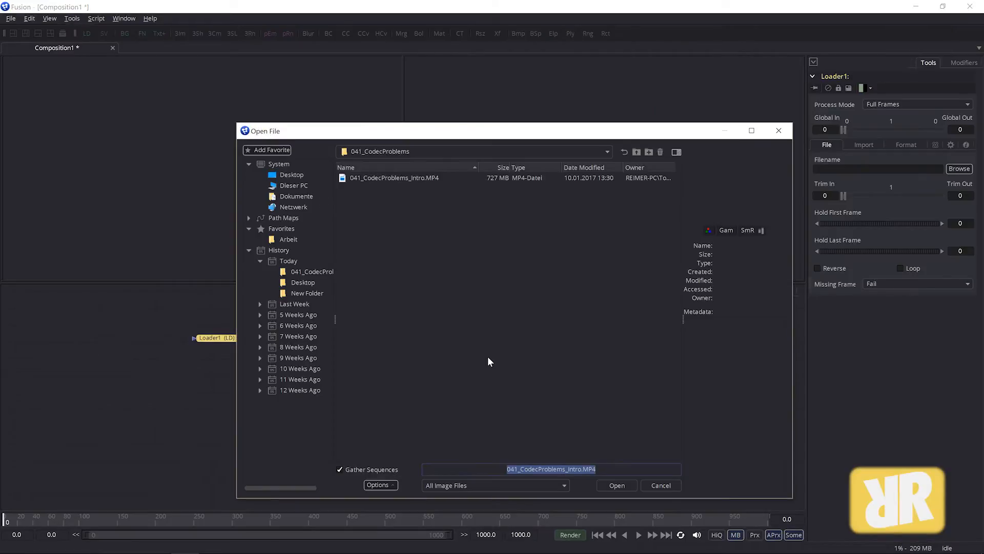
click(363, 177)
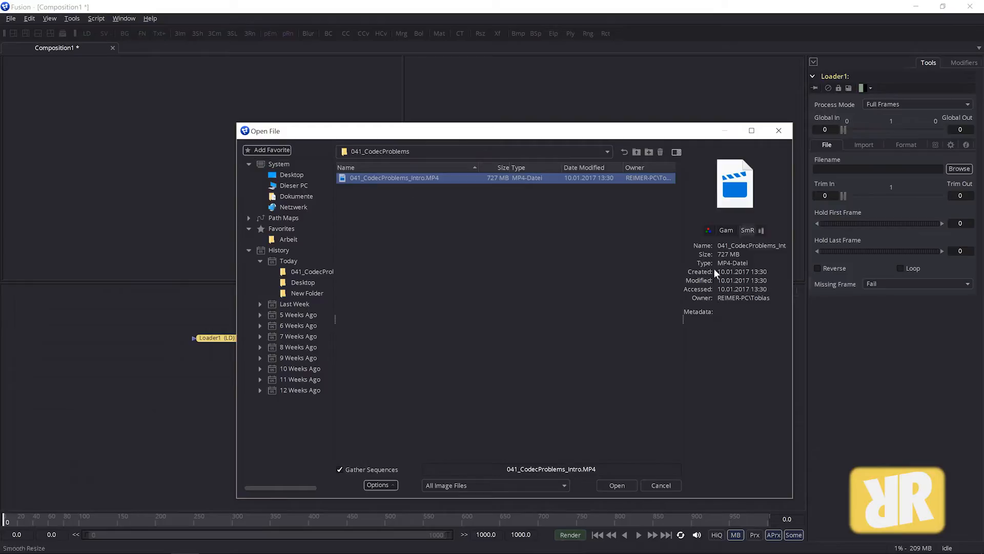
click(558, 485)
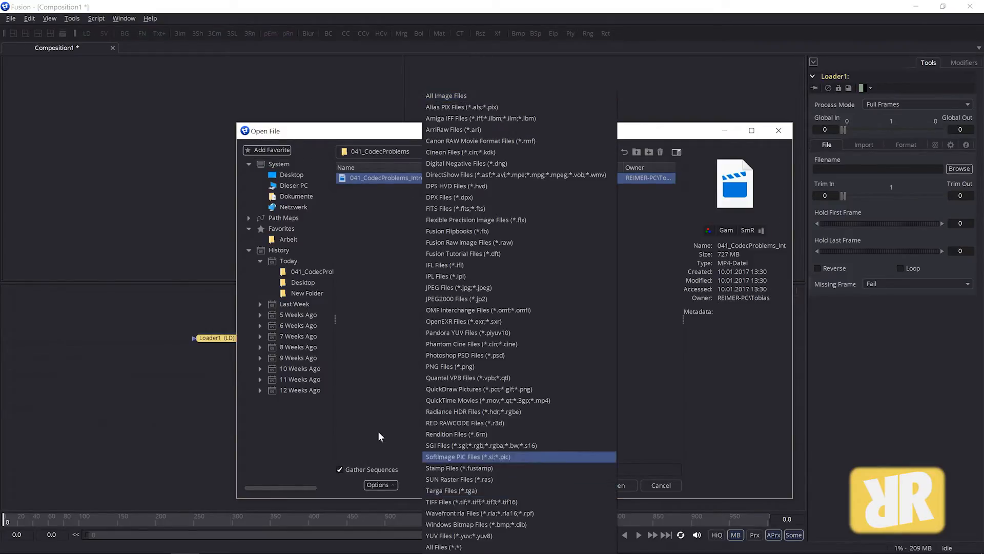
click(355, 469)
click(561, 484)
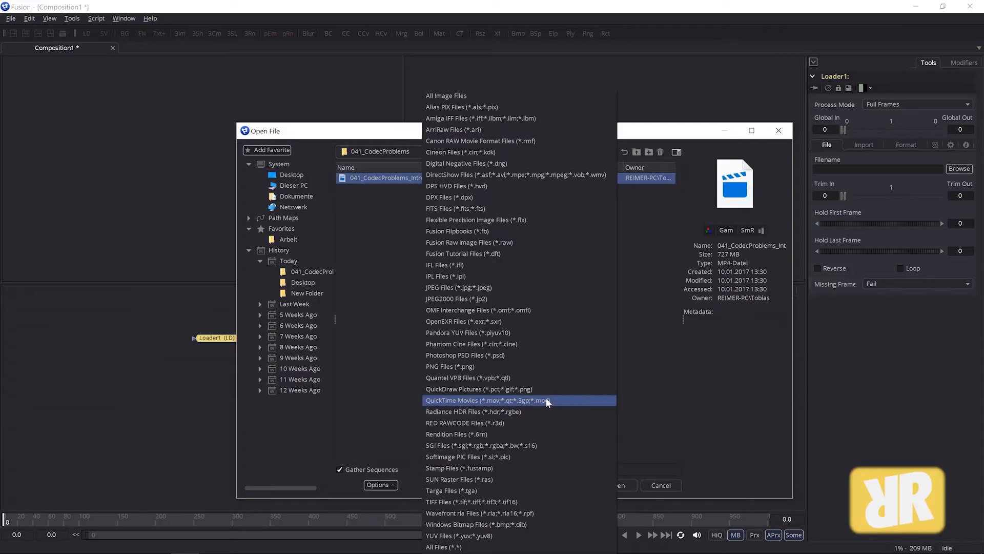
click(377, 258)
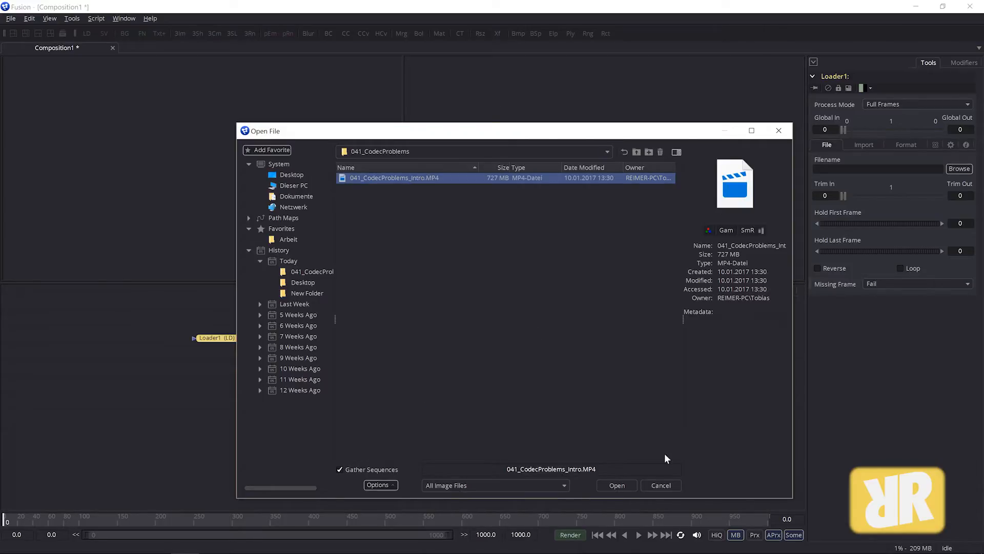
click(621, 485)
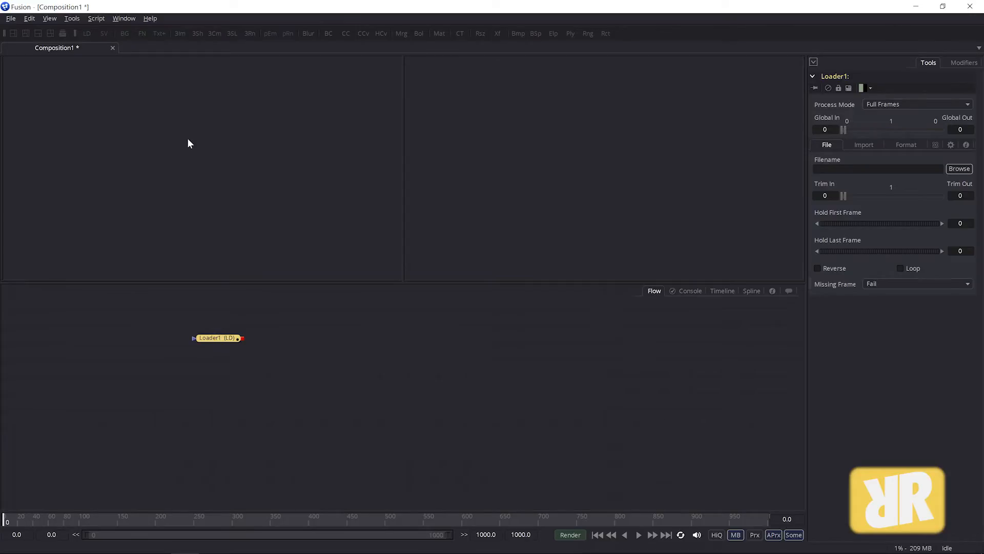
Step: Try to show the Loader in the left viewer and shift the Loader node slightly down
drag(217, 338, 189, 139)
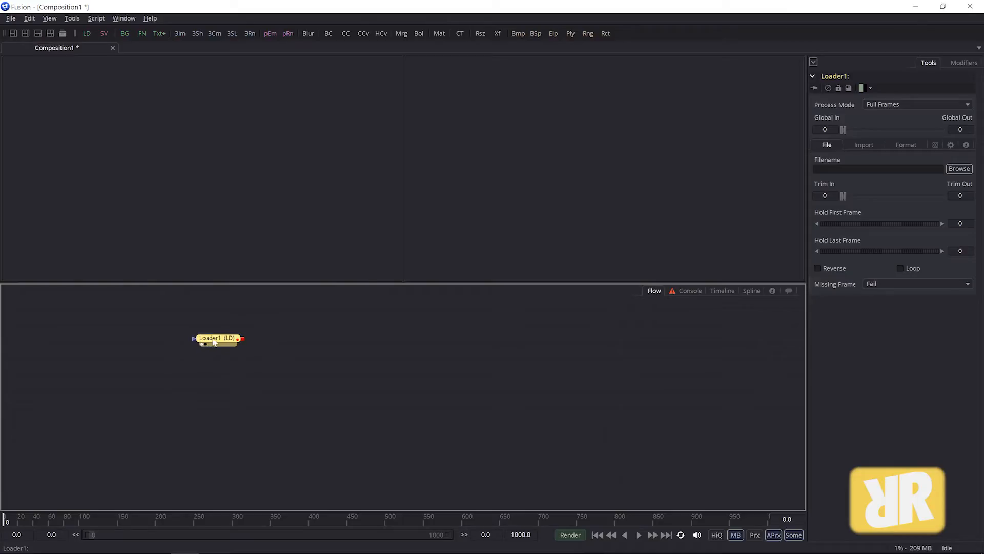
drag(215, 342, 213, 355)
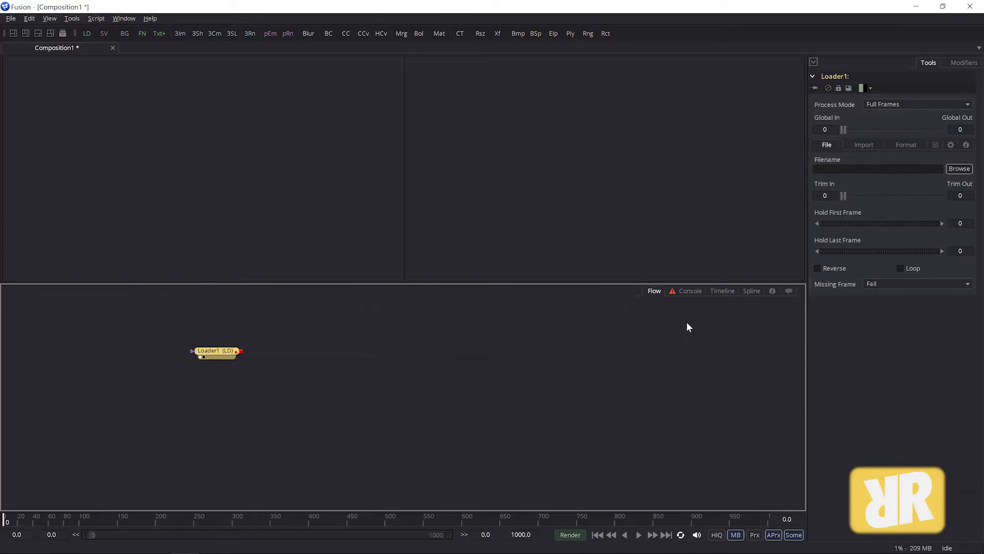
Step: Read the Loader's error in the console, clear the console, and move the Loader node lower in the flow
click(690, 291)
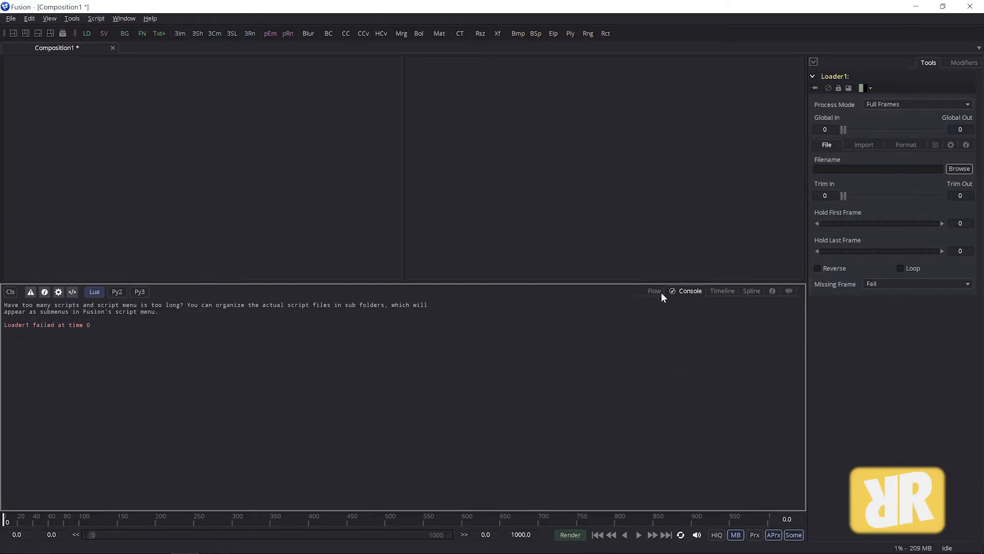
drag(11, 325, 66, 325)
click(11, 291)
click(653, 291)
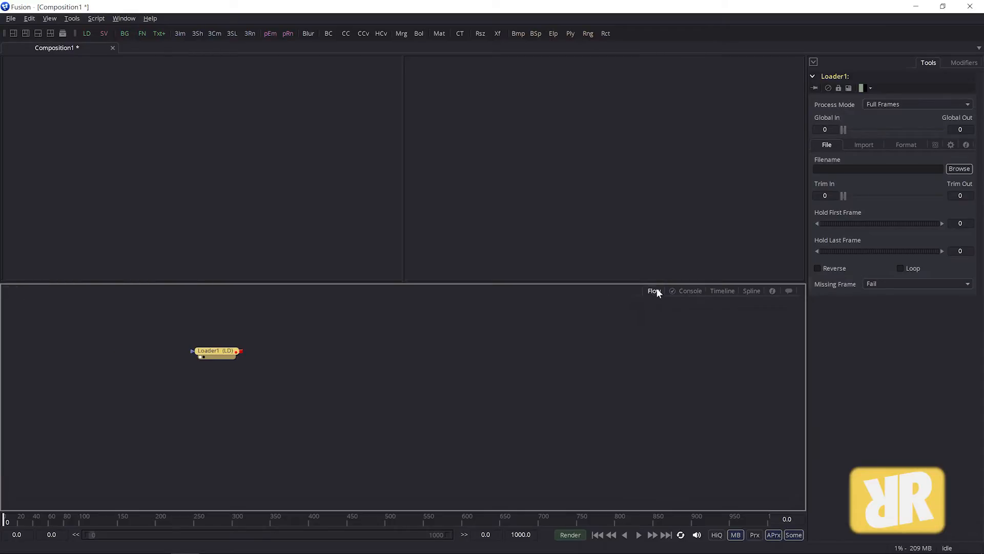
mouse_move(205, 354)
mouse_down()
mouse_move(202, 381)
mouse_move(201, 371)
mouse_up()
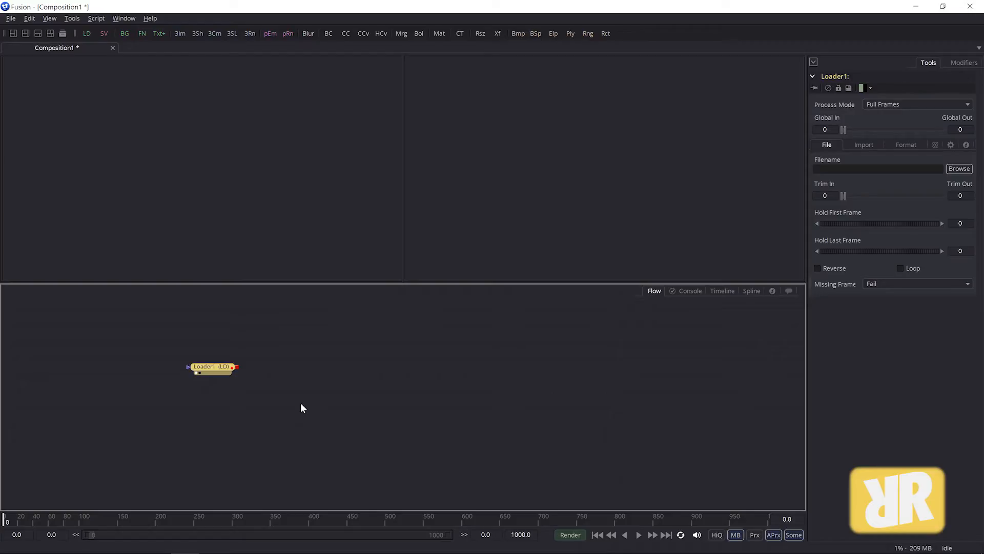
Step: Switch to MPEG Streamclip and reposition its window over Fusion
key(alt+Tab)
key(Tab)
key(Tab)
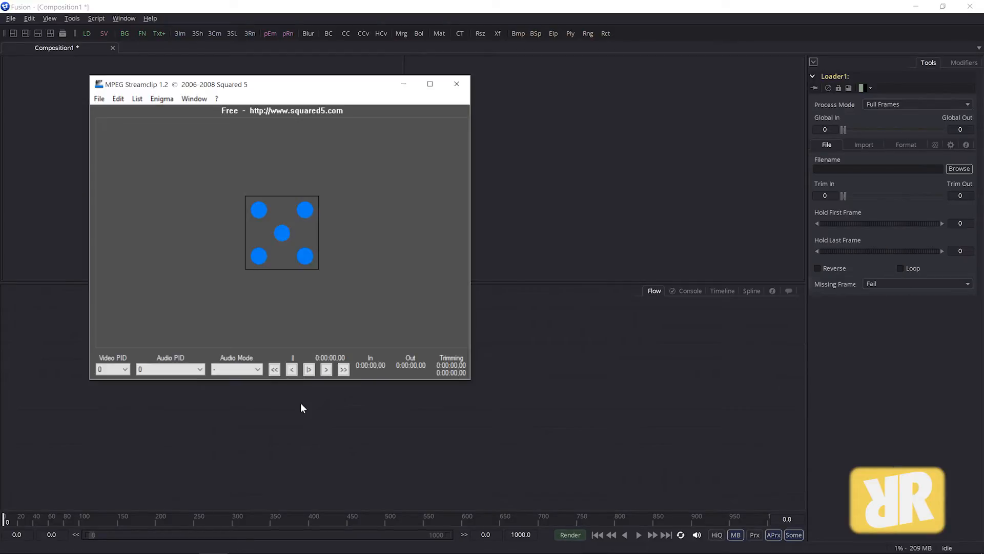
drag(255, 82, 249, 78)
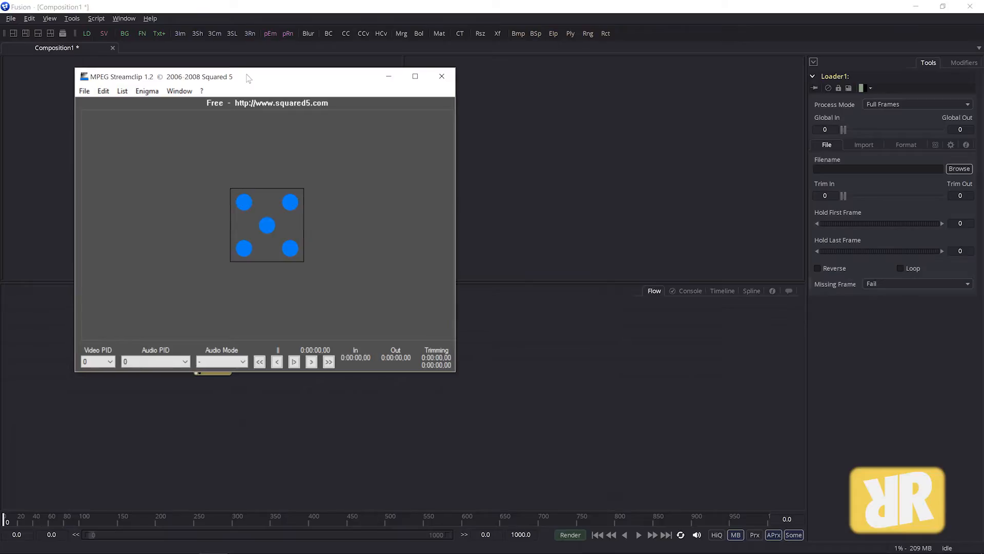
Step: Arrange the MPEG Streamclip and file explorer windows side by side over Fusion
key(alt+Tab)
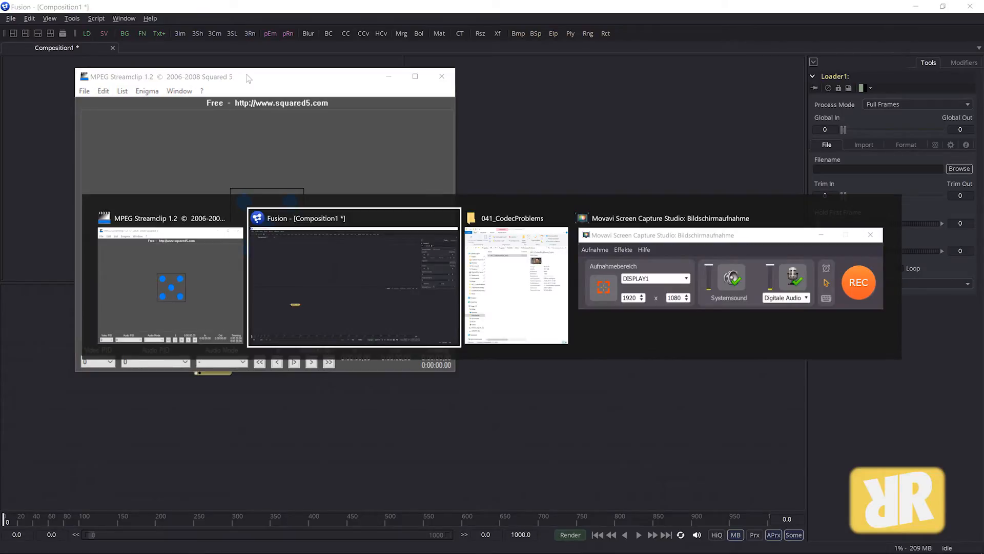
key(Tab)
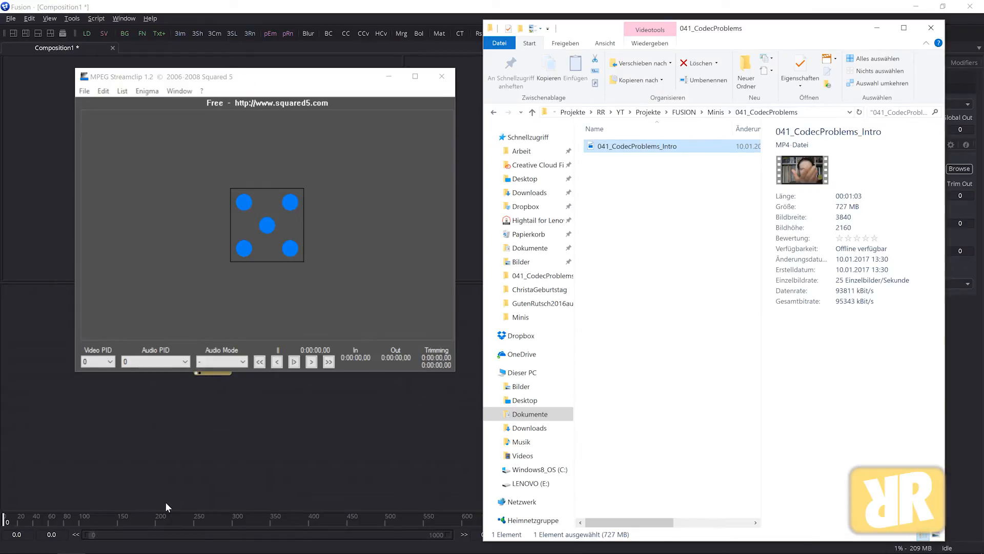
mouse_move(94, 549)
click(127, 542)
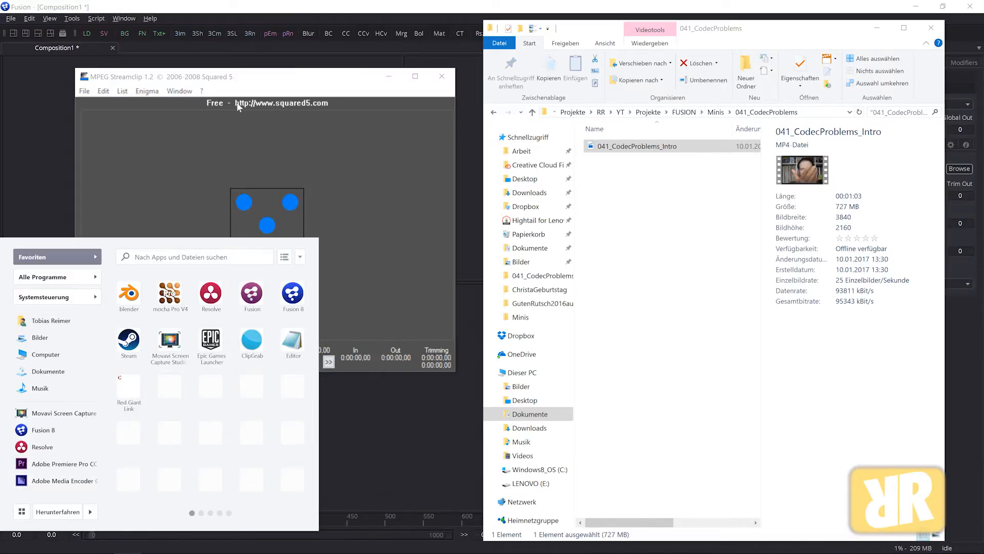
click(252, 78)
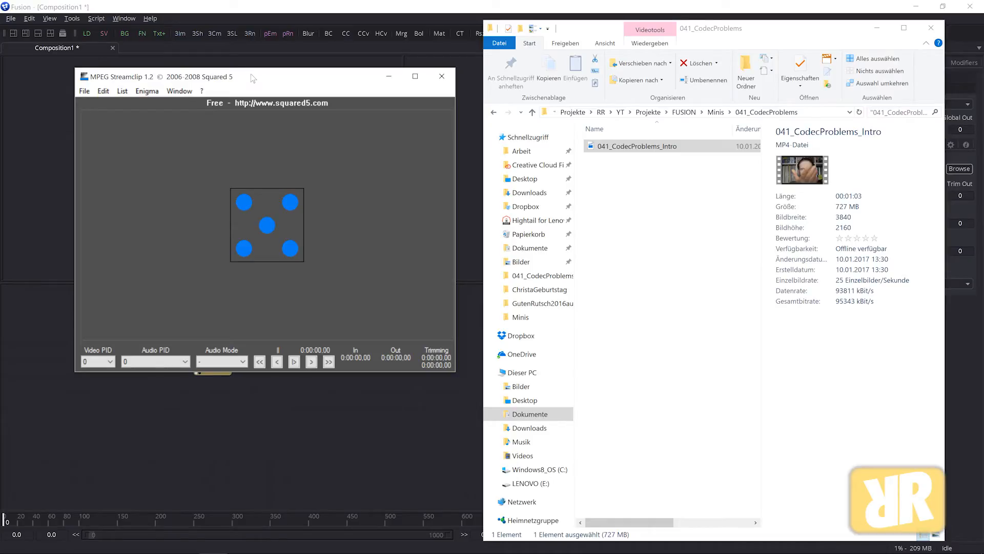
drag(250, 78, 234, 73)
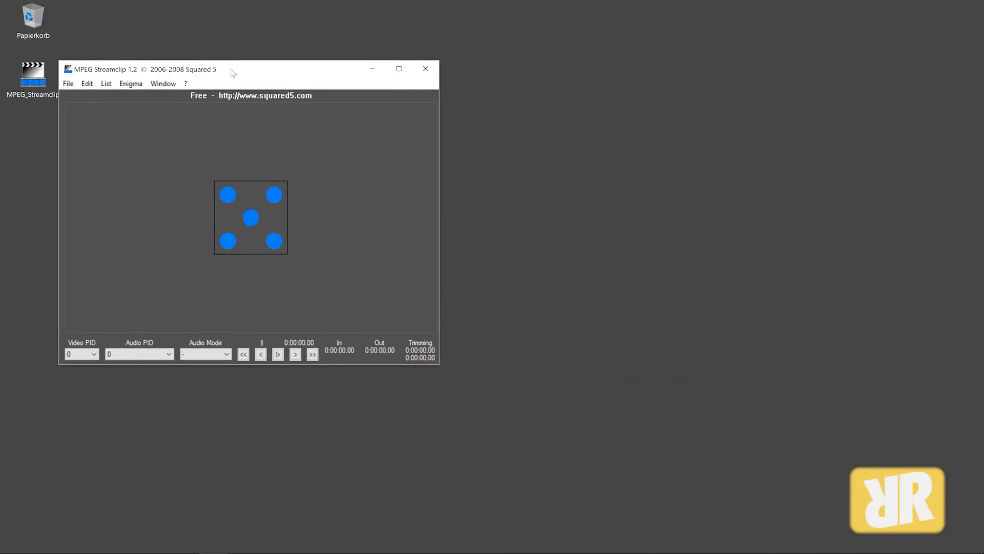
mouse_move(226, 547)
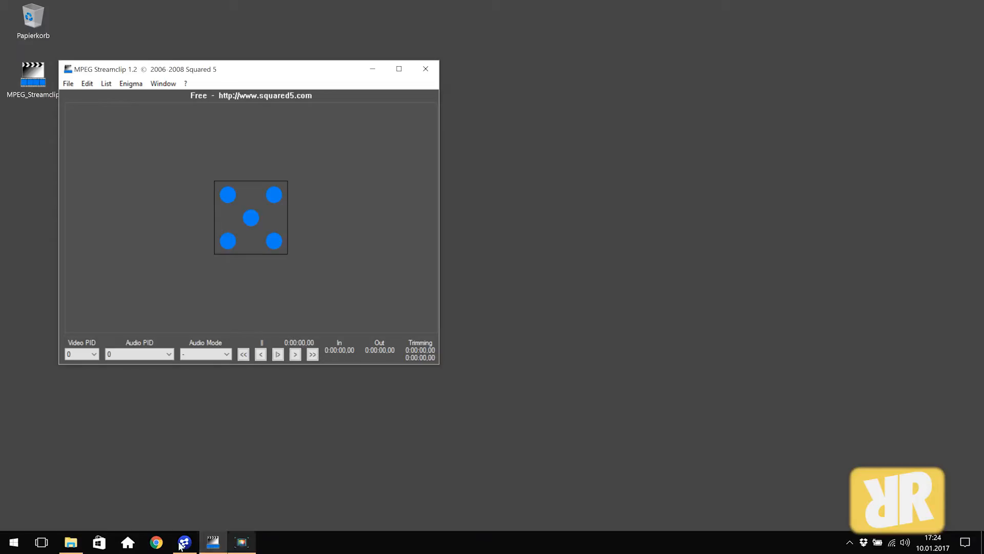
click(188, 546)
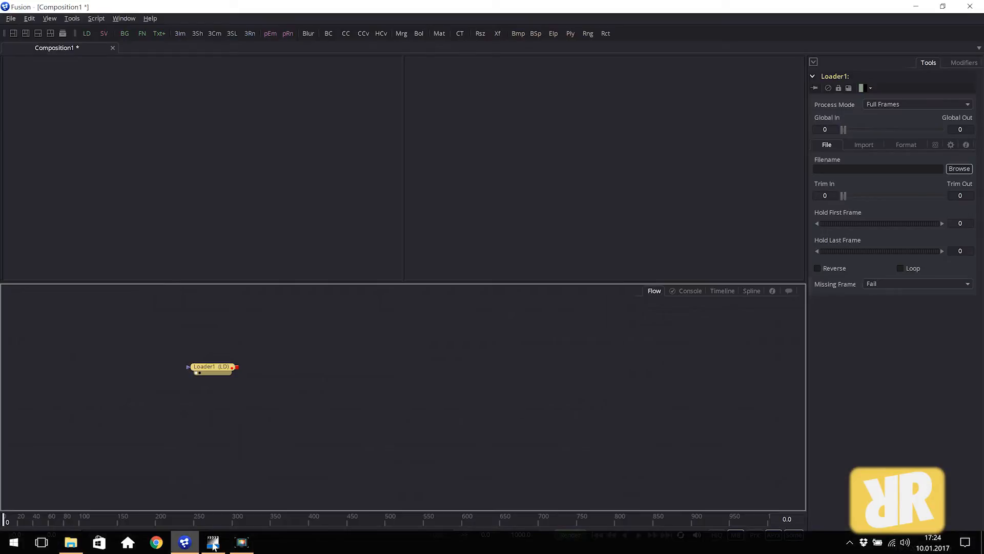
click(213, 543)
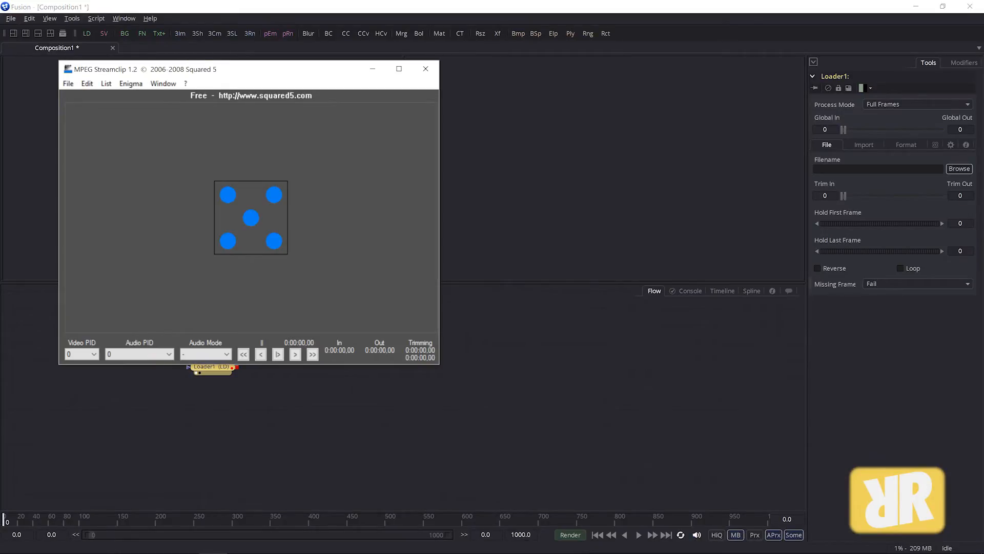
click(77, 544)
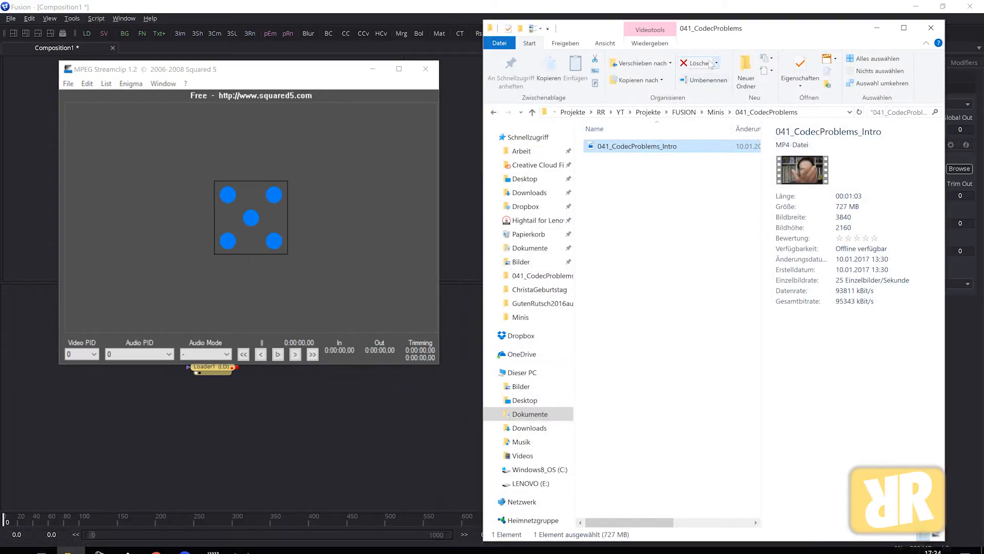
drag(235, 71, 256, 81)
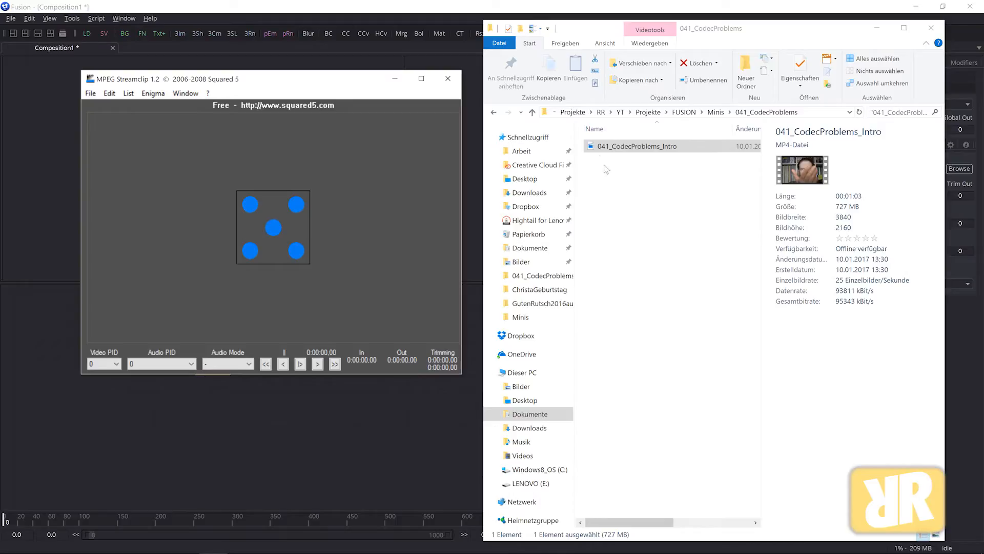
Step: Try to open 041_CodecProblems_Intro in MPEG Streamclip, choosing to open it anyway
click(91, 93)
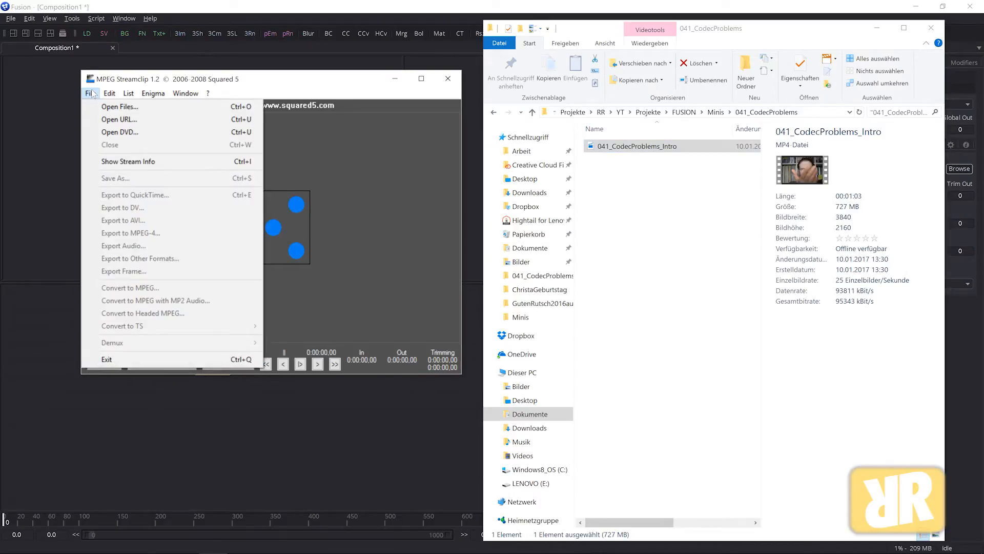
click(119, 107)
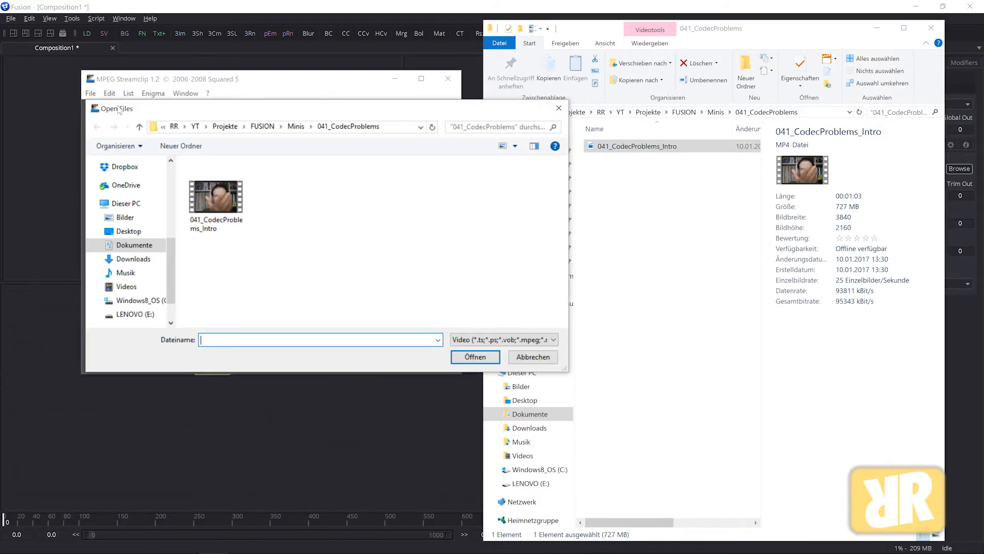
click(211, 202)
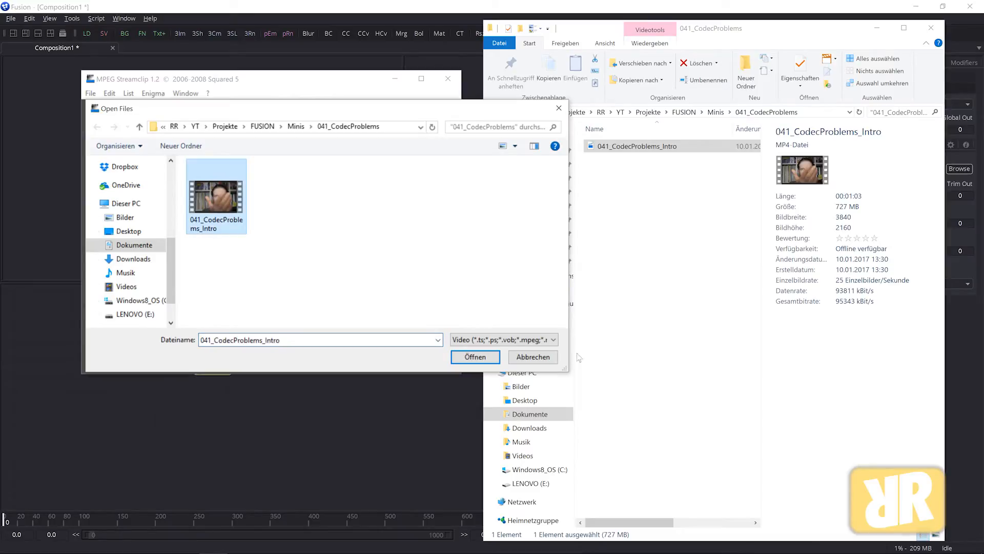
click(470, 358)
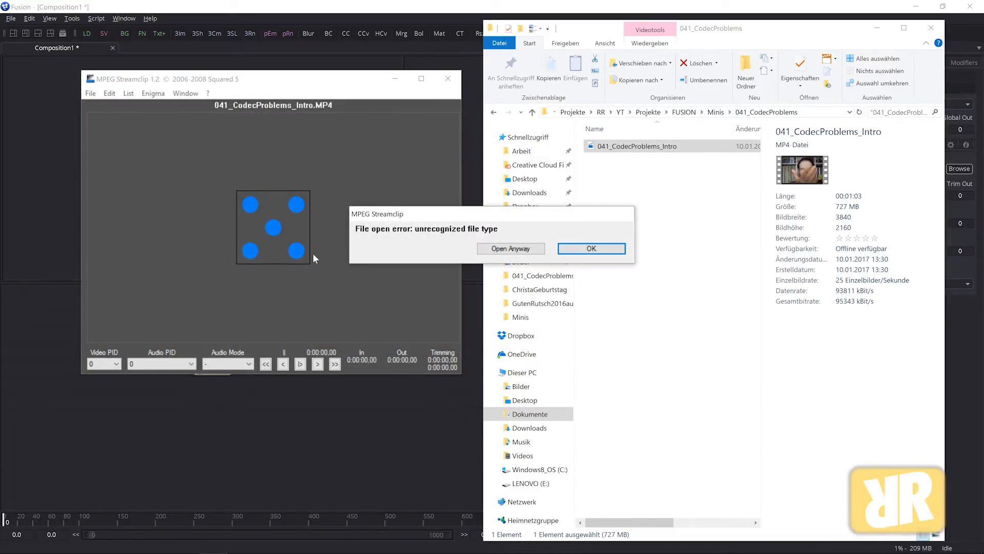
click(508, 250)
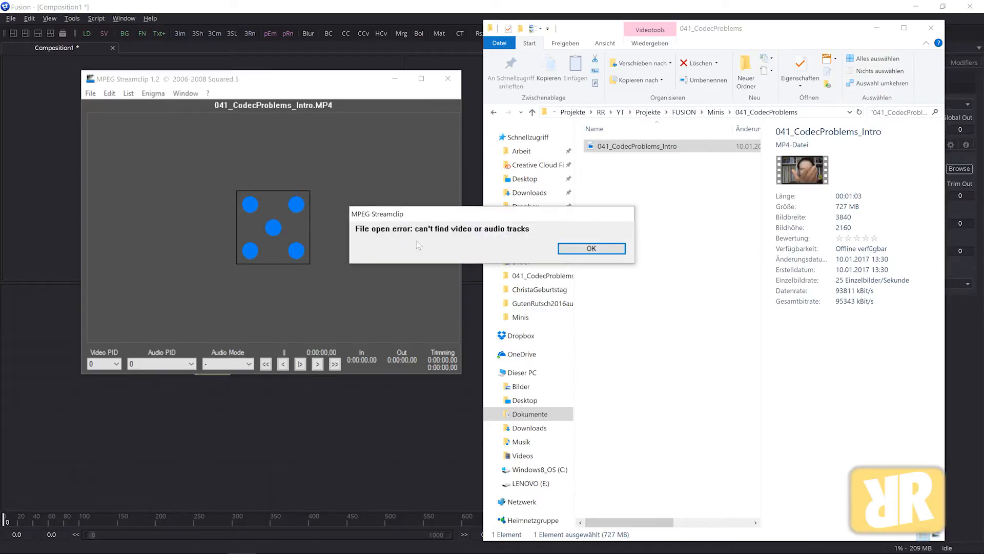
Step: Dismiss the file open error and close MPEG Streamclip
click(590, 248)
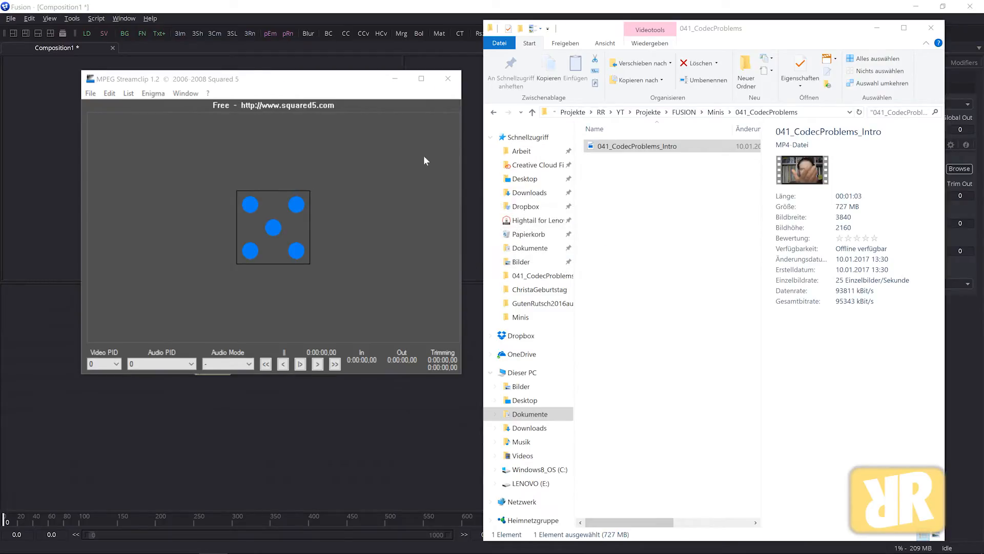
drag(258, 84, 259, 97)
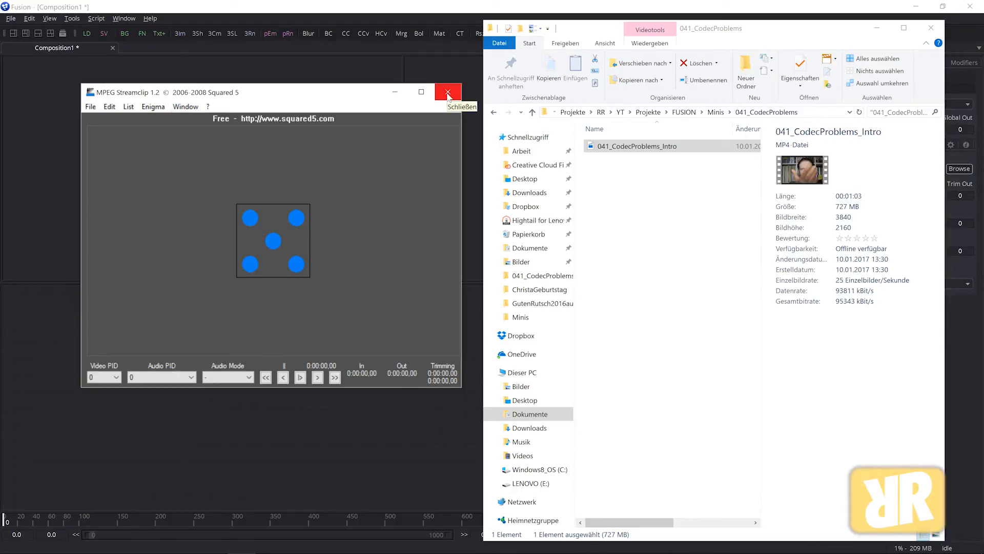
drag(256, 94, 252, 102)
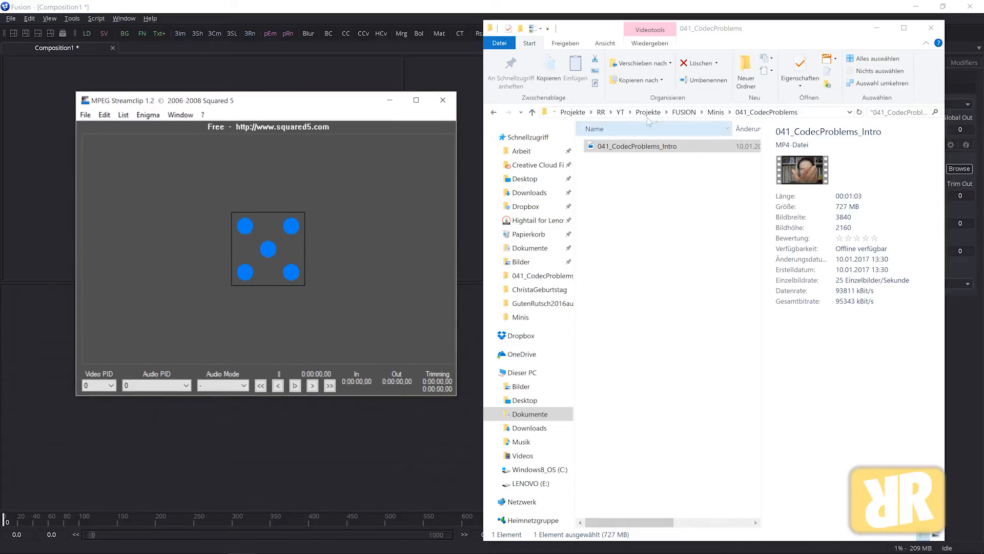
click(444, 101)
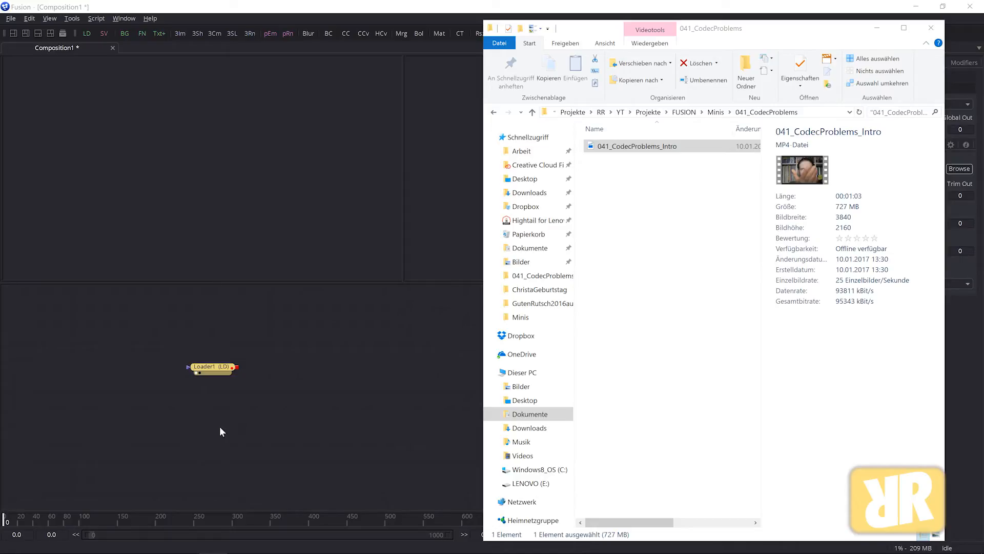
Step: Launch DaVinci Resolve, dismiss the OpenFX plugin warning, and open the Untitled Project
mouse_move(42, 551)
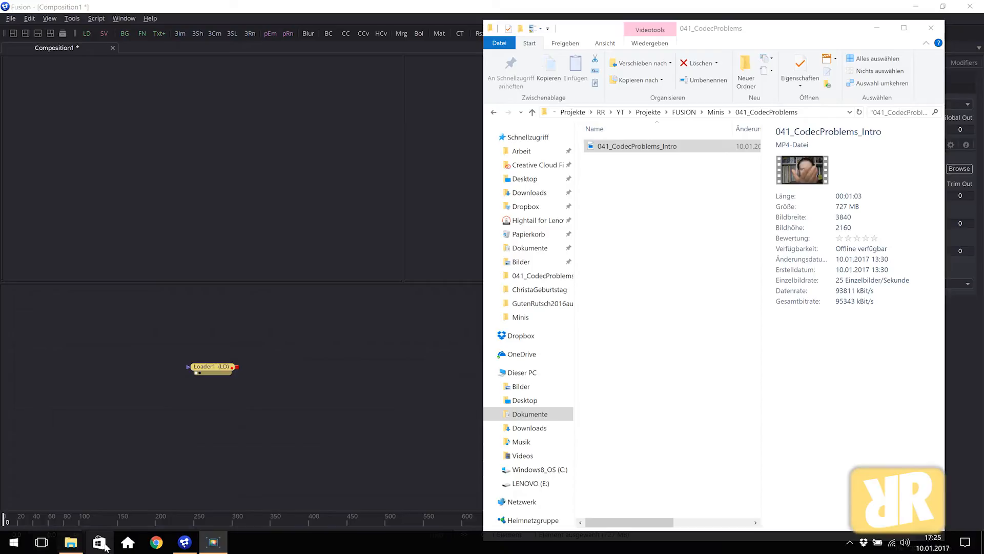
click(129, 542)
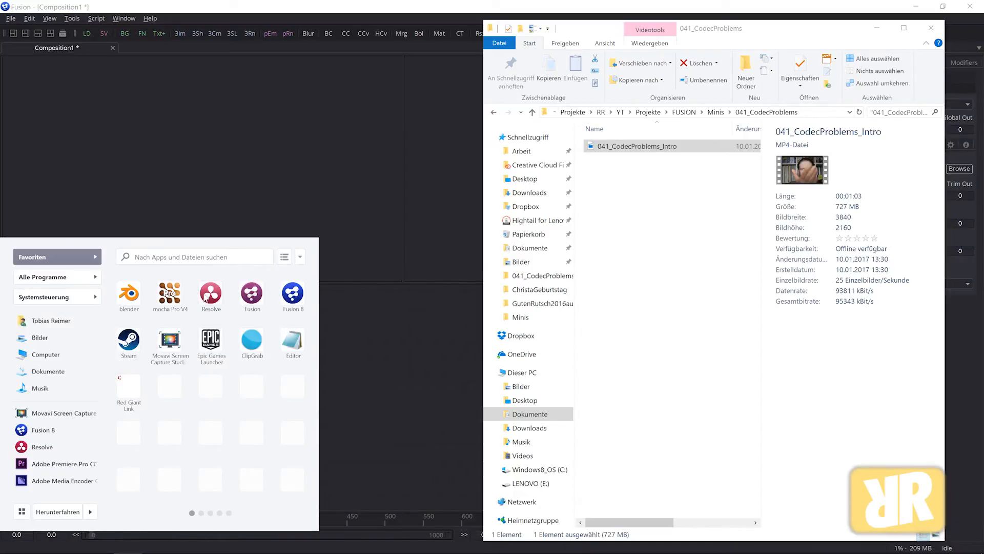
click(210, 295)
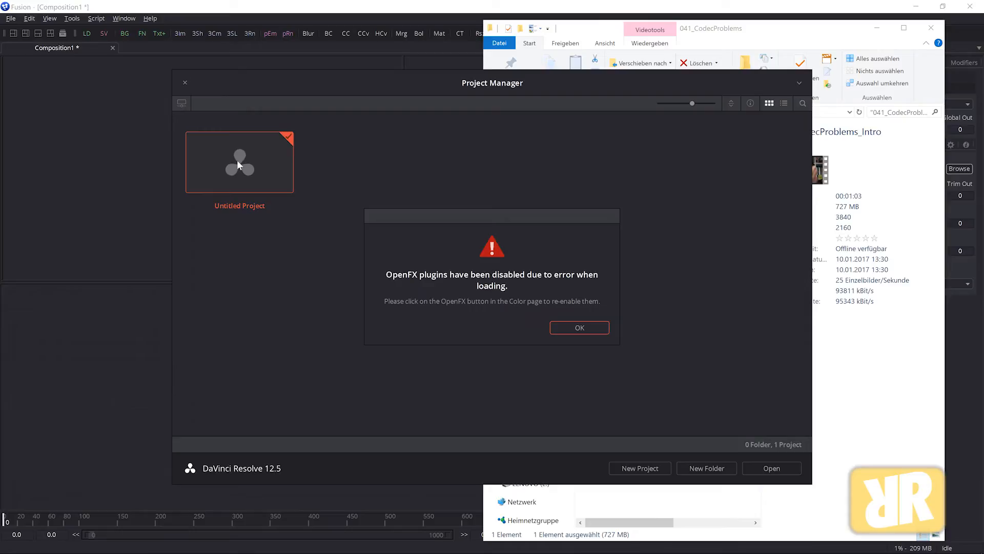
click(579, 328)
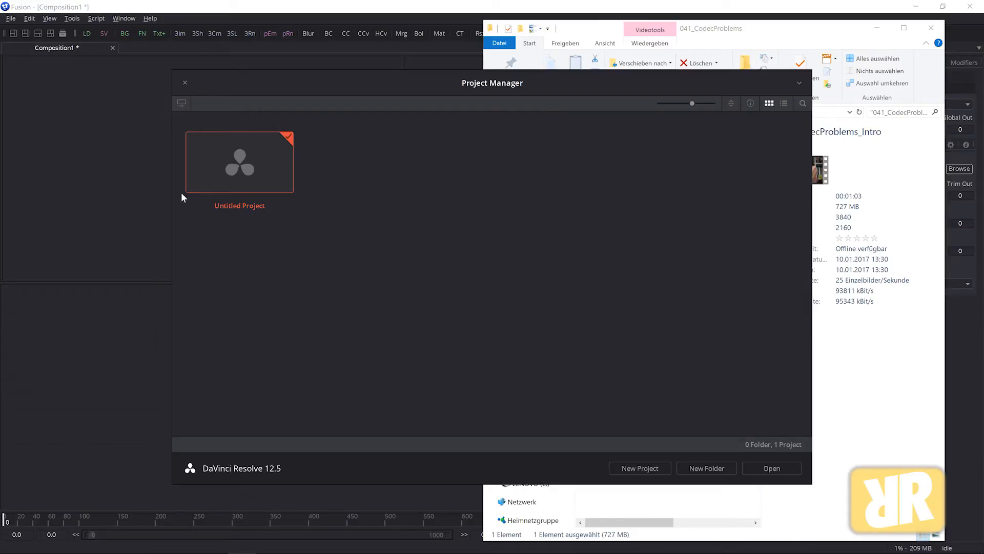
double_click(246, 160)
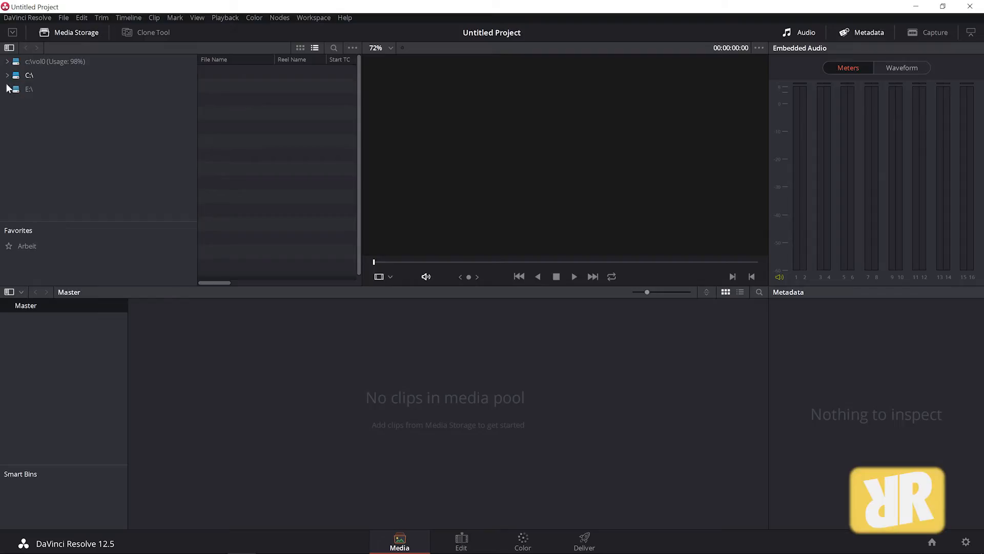
Step: Import 041_CodecProblems_Intro into the media pool, changing the project frame rate to match the clip
key(alt+Tab)
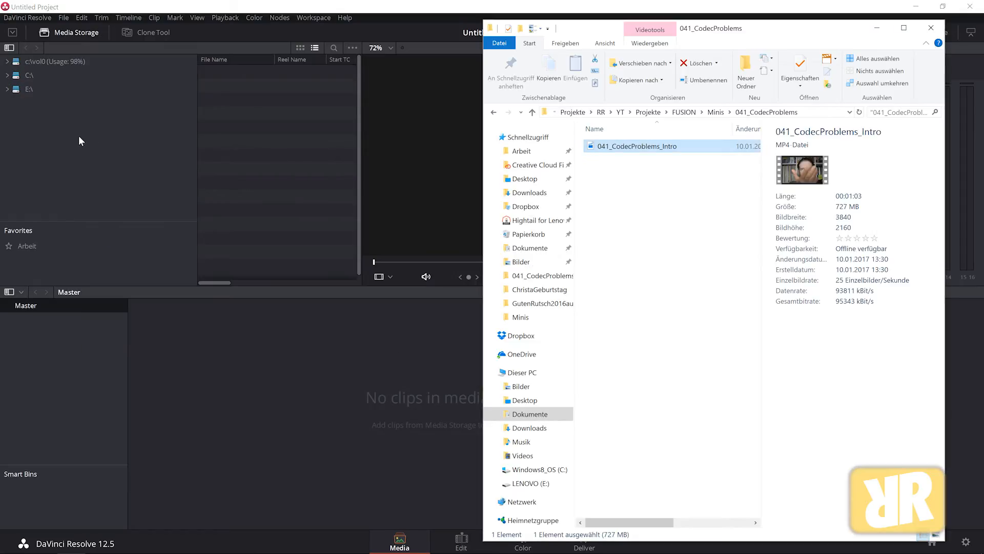
drag(595, 149, 291, 386)
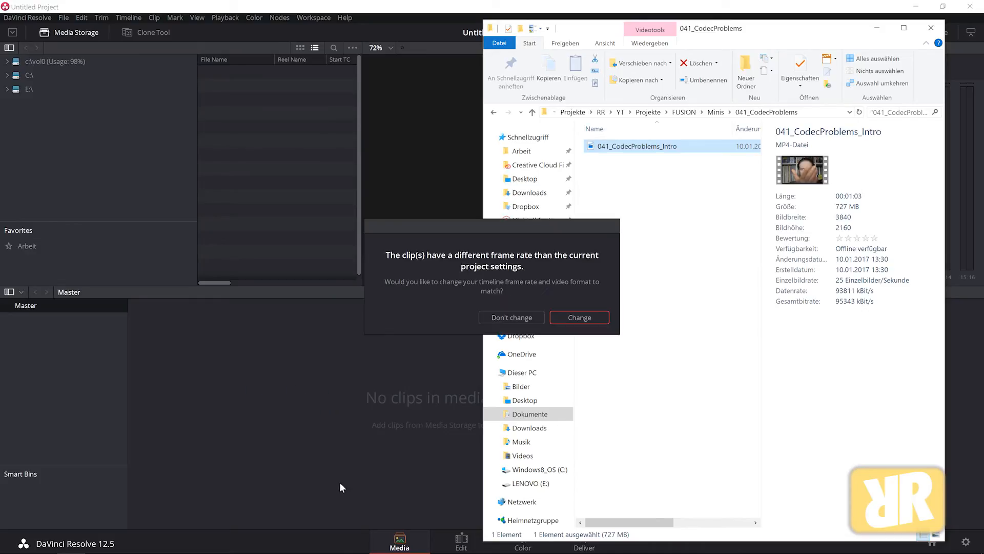
click(590, 314)
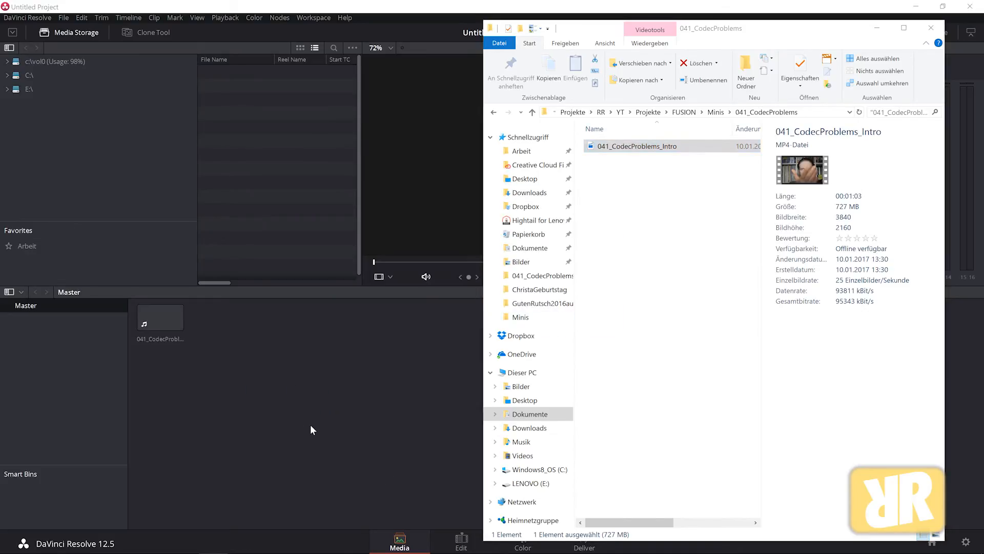
click(308, 436)
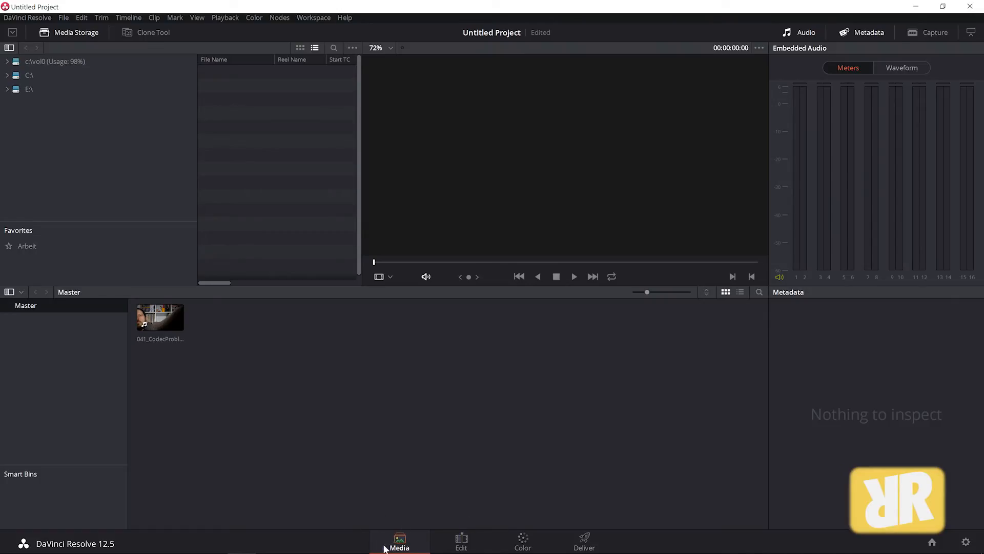
Step: Place the clip on a new timeline in the Edit page
click(462, 540)
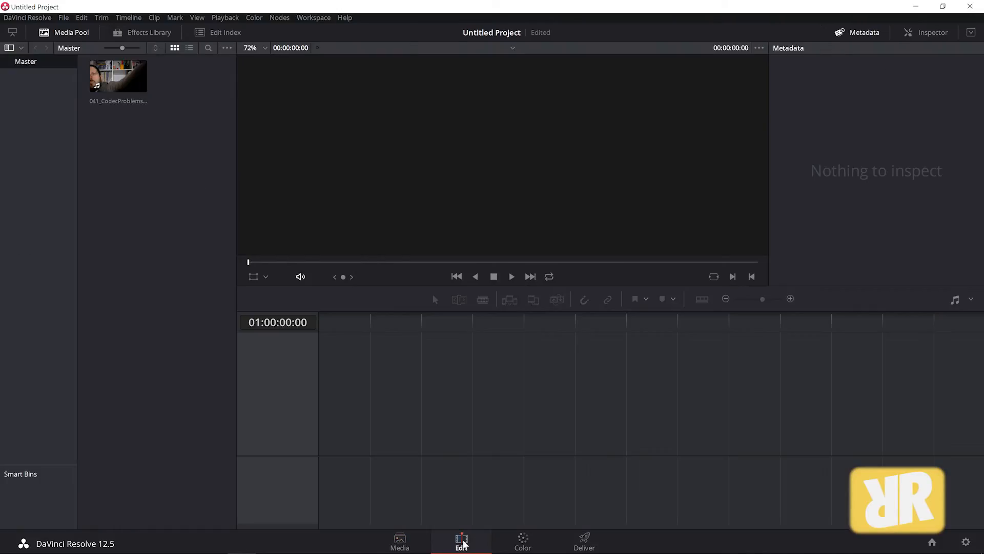
drag(119, 73, 323, 430)
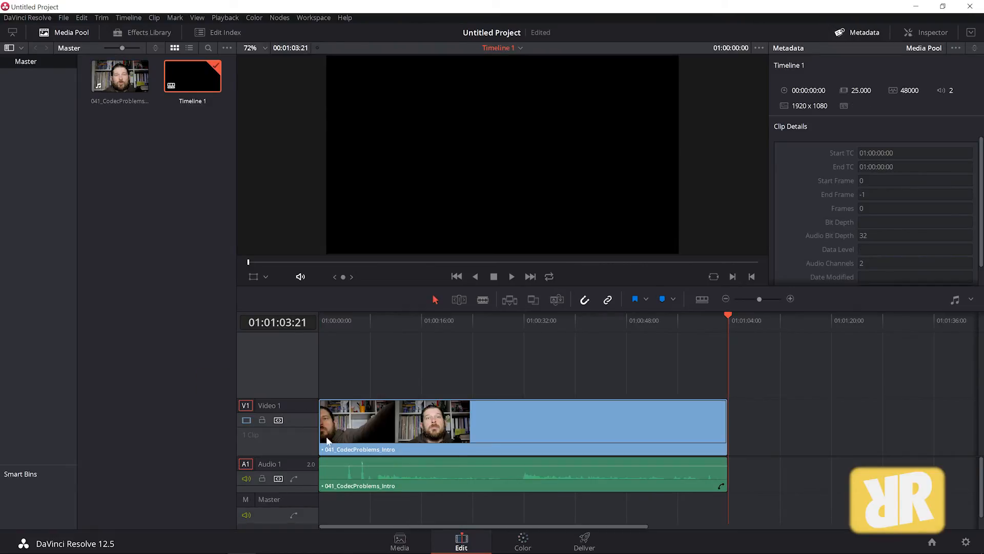
Step: Scrub through the timeline clip and inspect its clip details
click(387, 321)
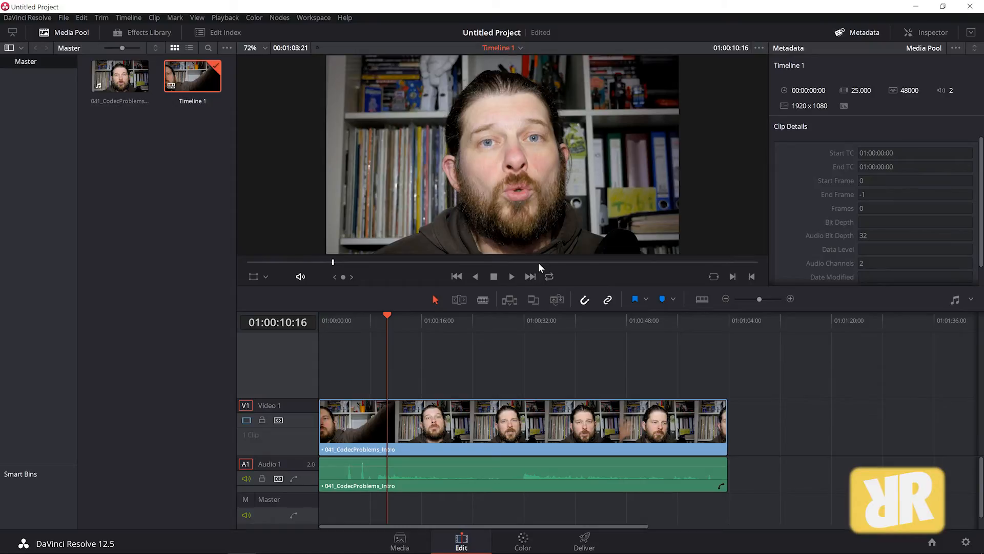
right_click(516, 416)
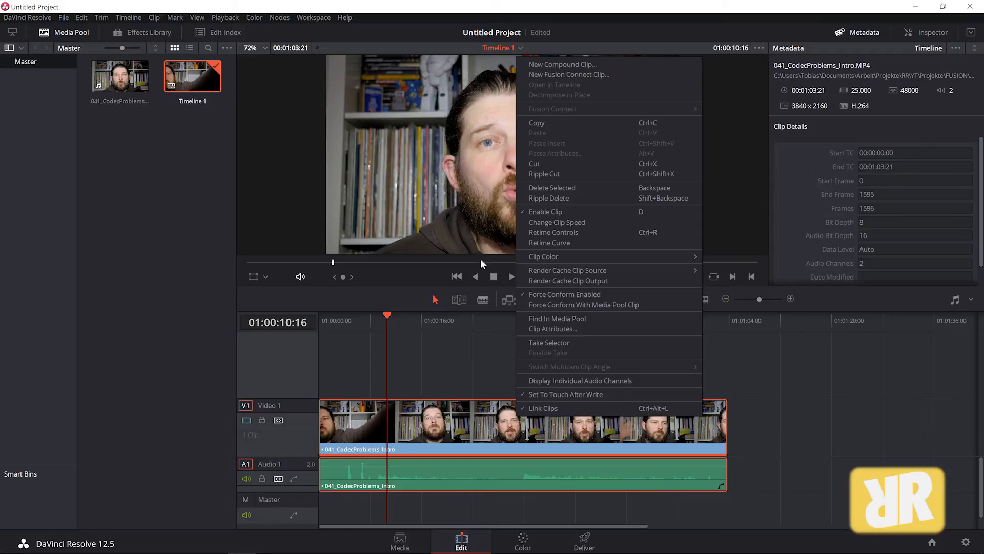
click(456, 361)
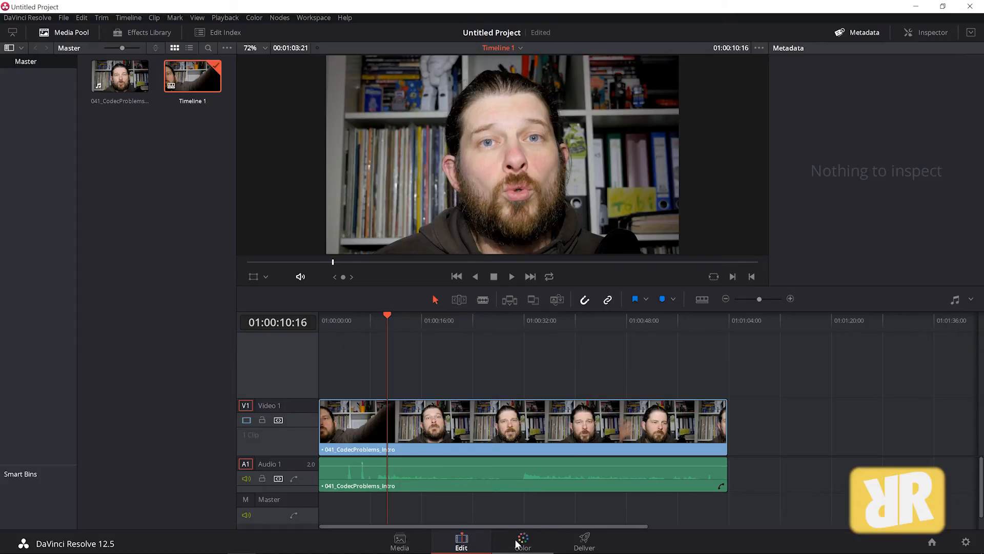
Step: Open the Deliver page and browse the render destination to the user's Desktop folder
click(585, 541)
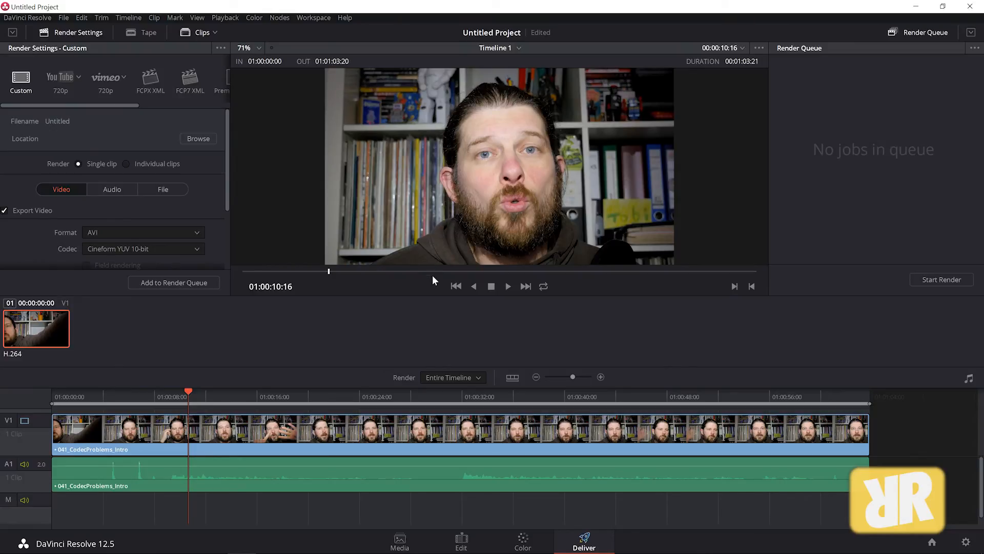
drag(61, 104, 13, 103)
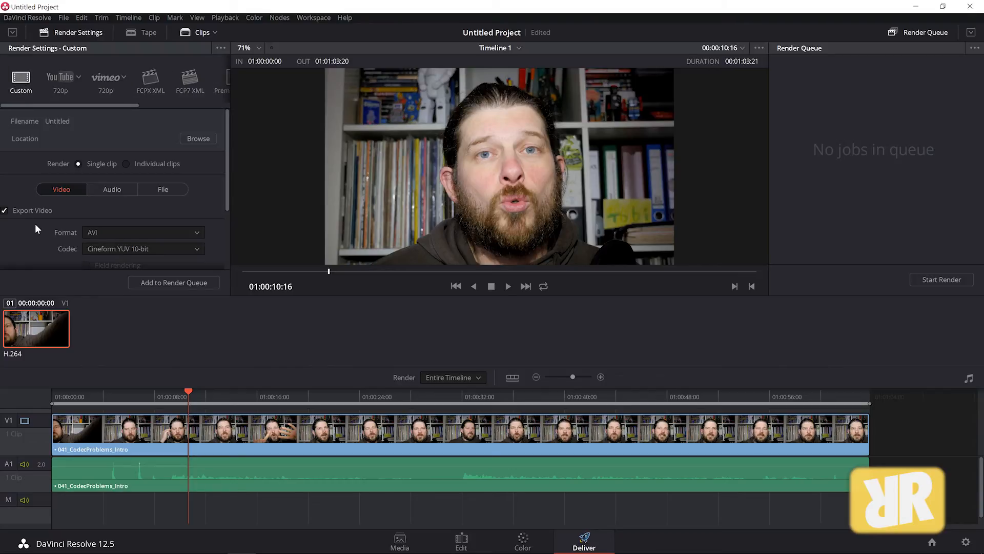
click(198, 138)
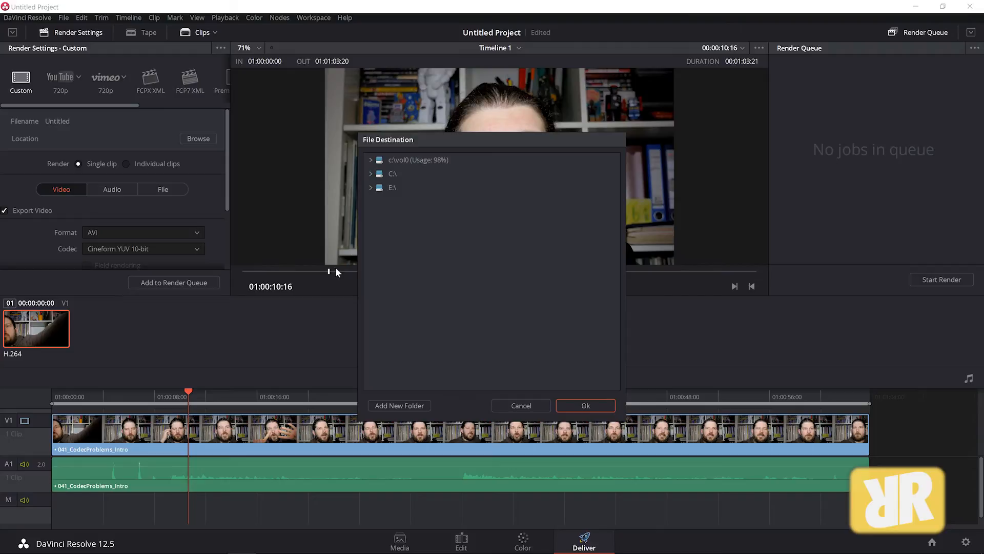
click(370, 173)
click(374, 338)
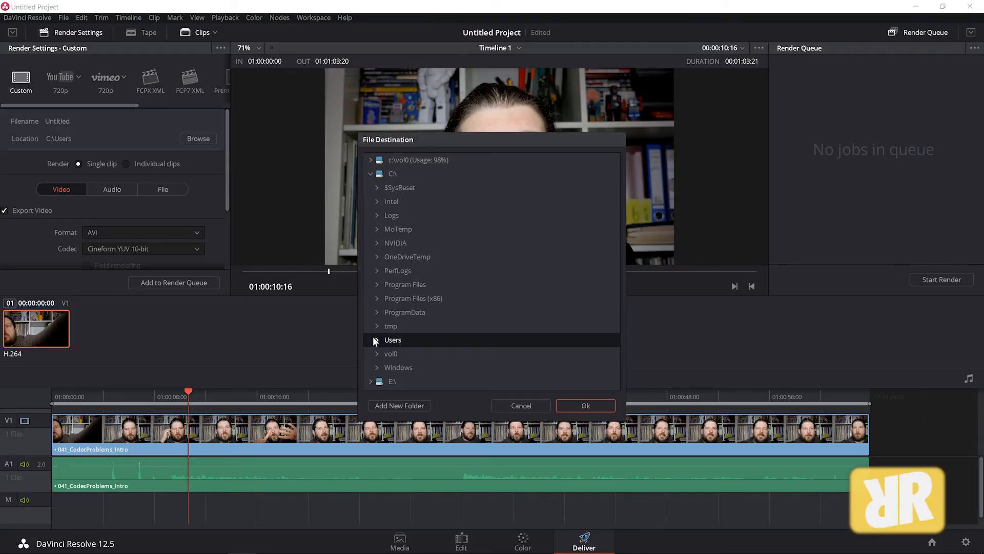
click(376, 339)
scroll(378, 339, down, 2)
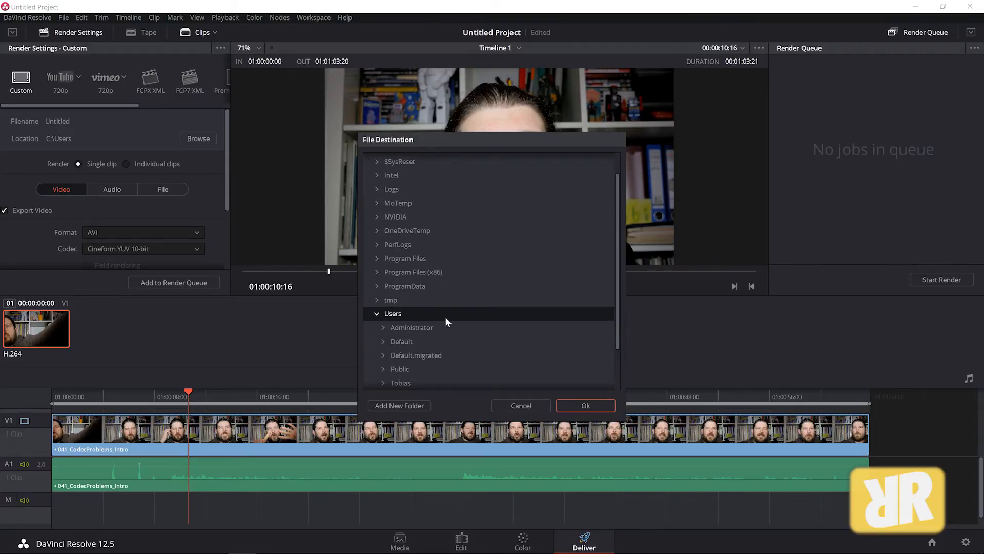
scroll(438, 349, down, 1)
click(384, 331)
scroll(410, 335, down, 3)
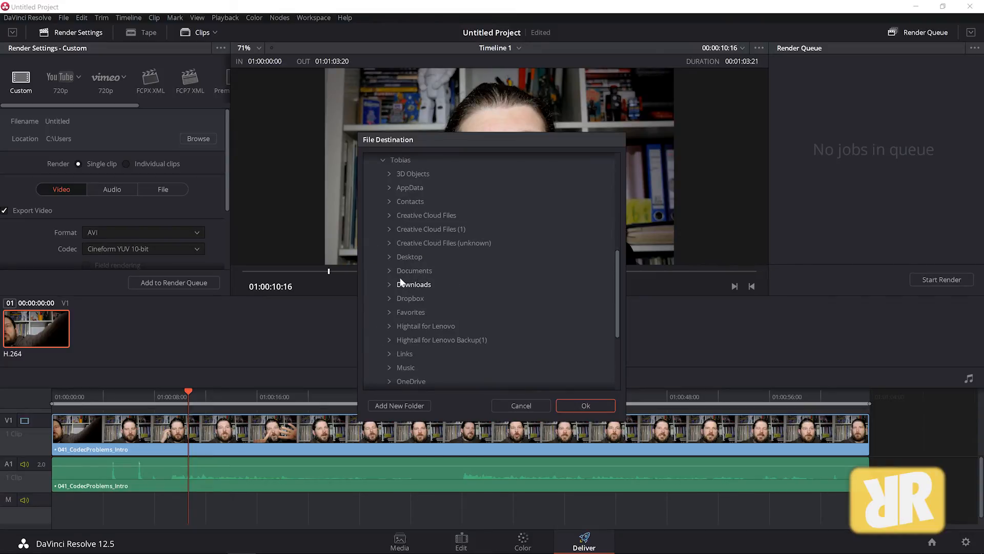
click(389, 256)
Step: Try to add a new destination folder named 041
click(411, 406)
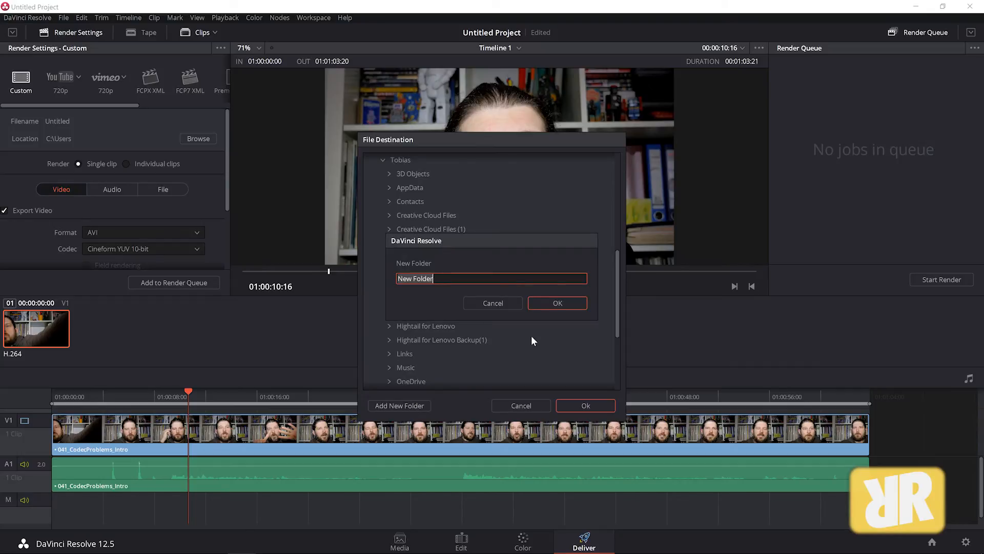
text(041)
key(Return)
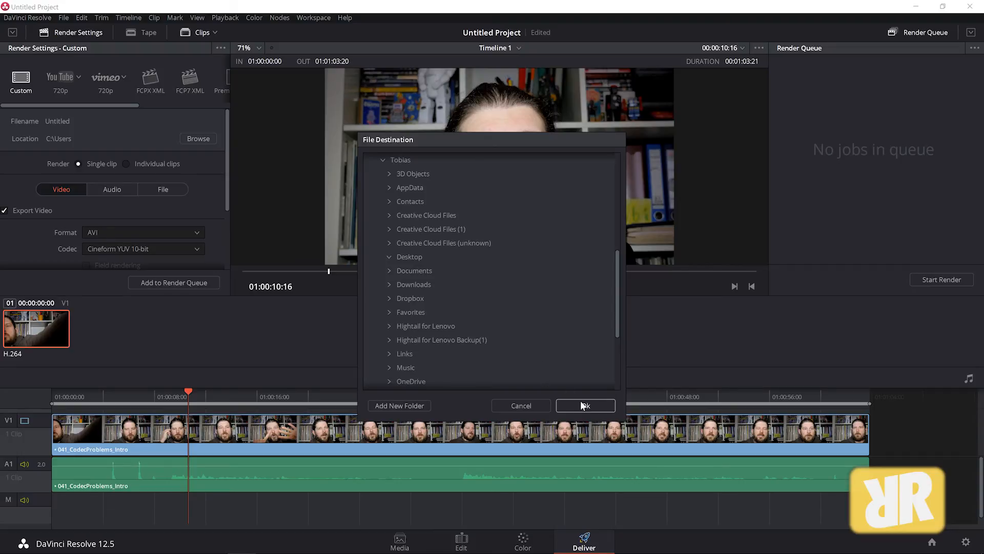
Step: Create a folder named QT on the Desktop and set it as the render location
click(390, 256)
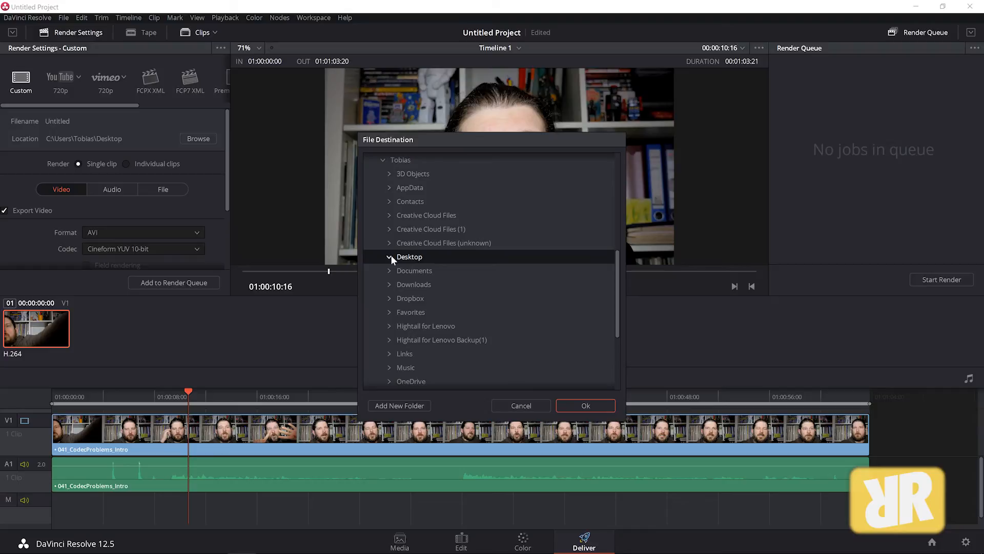
click(409, 405)
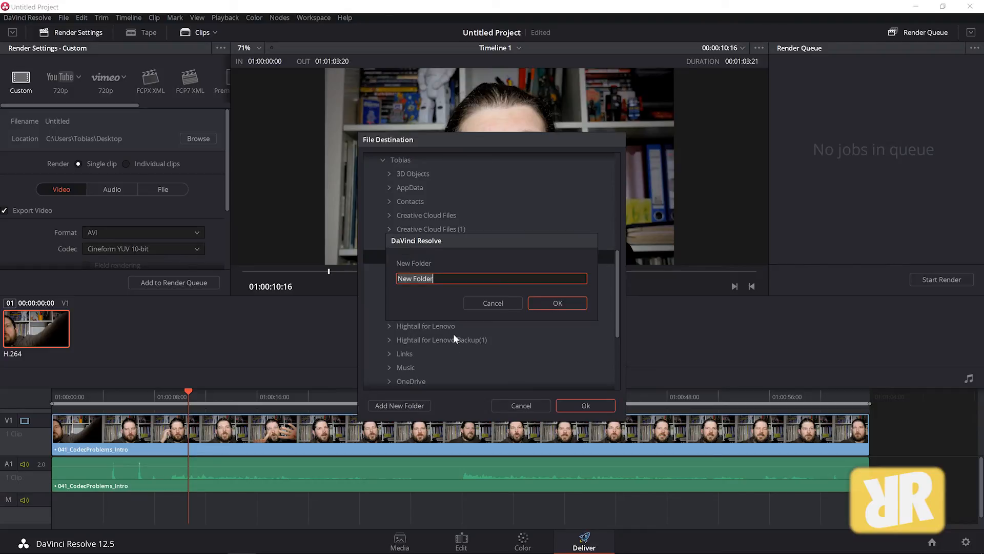
text(QT)
click(569, 302)
click(599, 404)
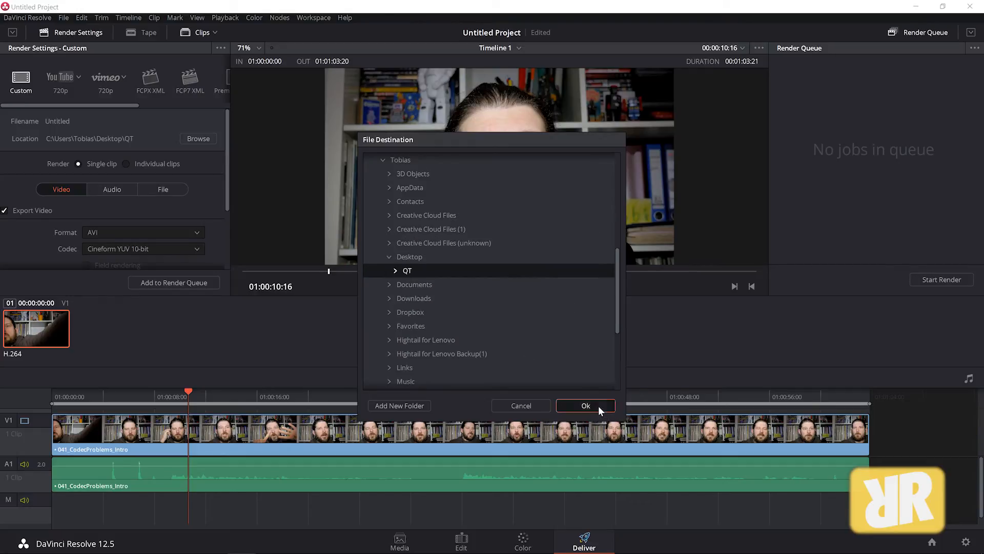
Step: Set the render format to QuickTime with the Uncompressed RGB 8-bit codec
drag(227, 134, 230, 201)
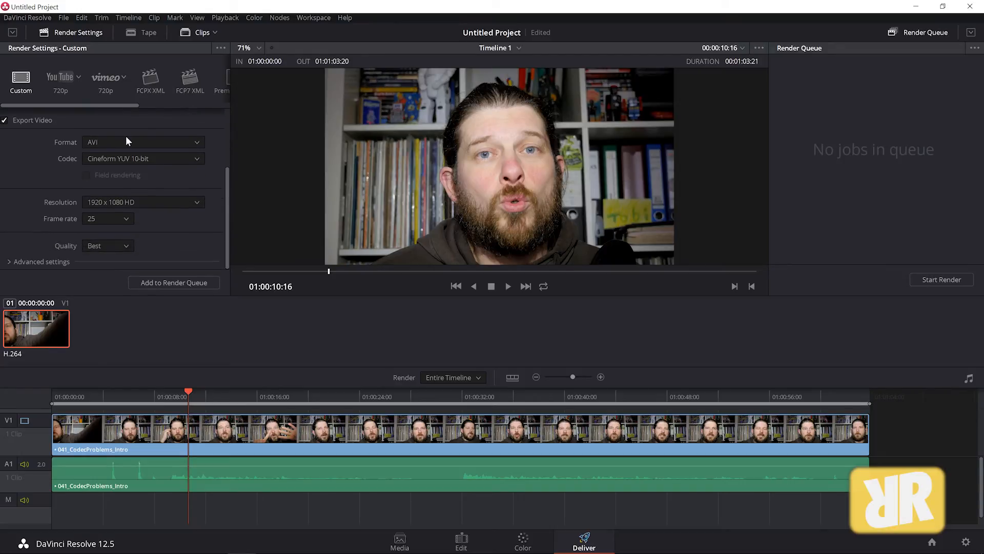
click(200, 142)
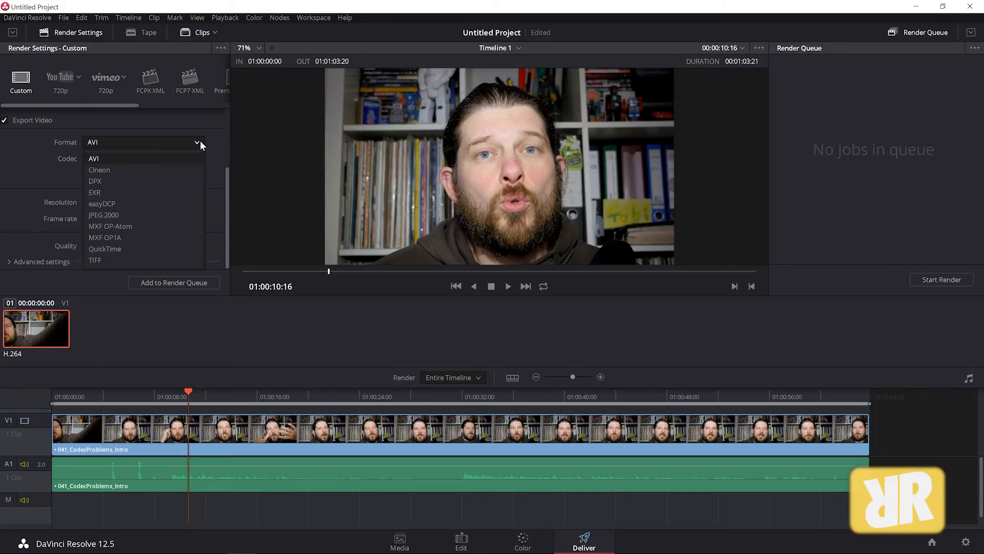
click(125, 247)
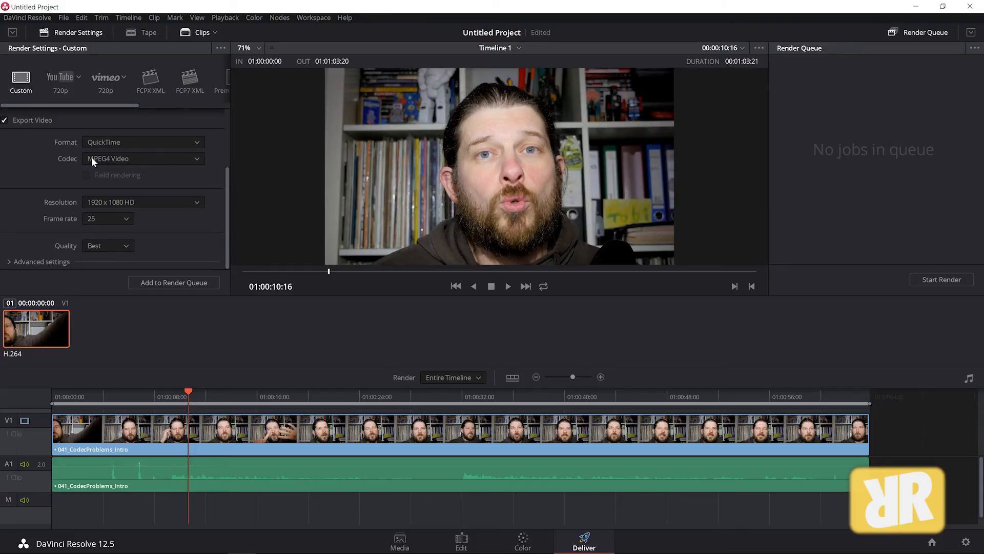
click(194, 159)
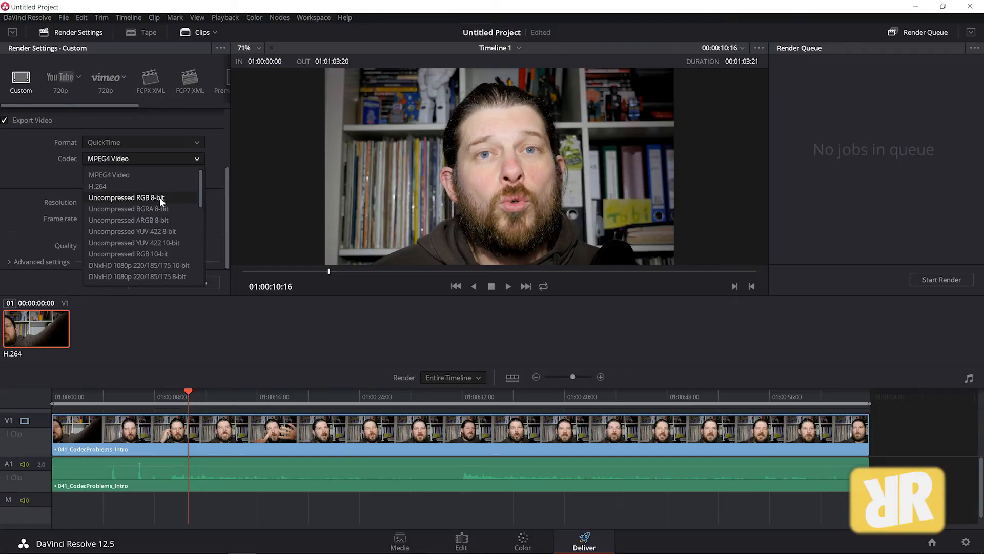
click(159, 198)
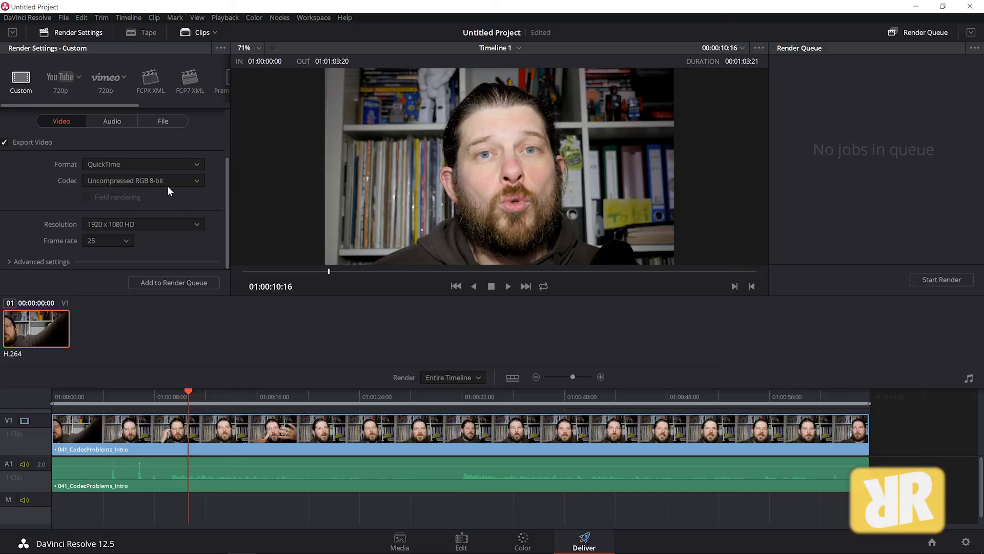
Step: Add the QuickTime Uncompressed RGB 8-bit 1920 x 1080 timeline job to the render queue and start rendering
click(195, 180)
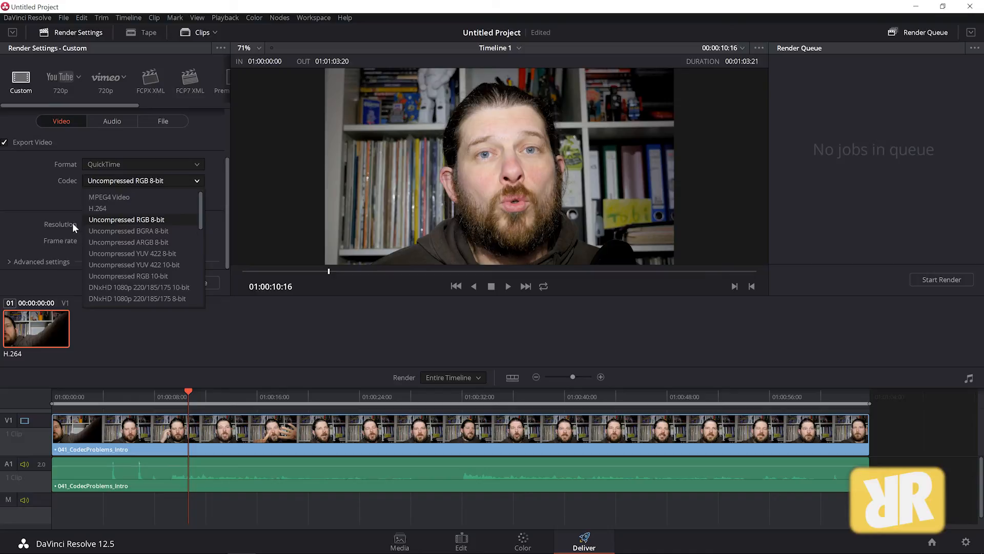
click(40, 195)
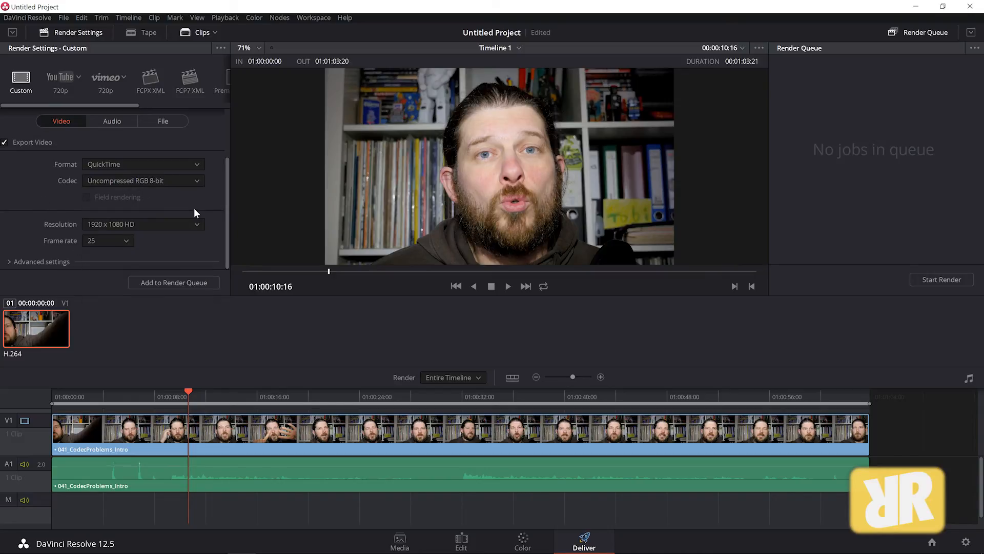
click(195, 224)
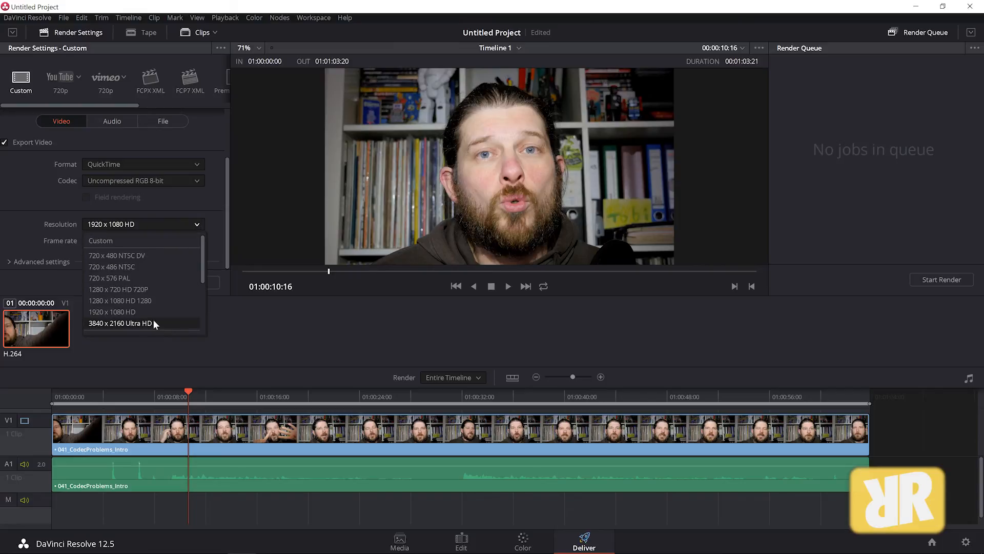
click(22, 211)
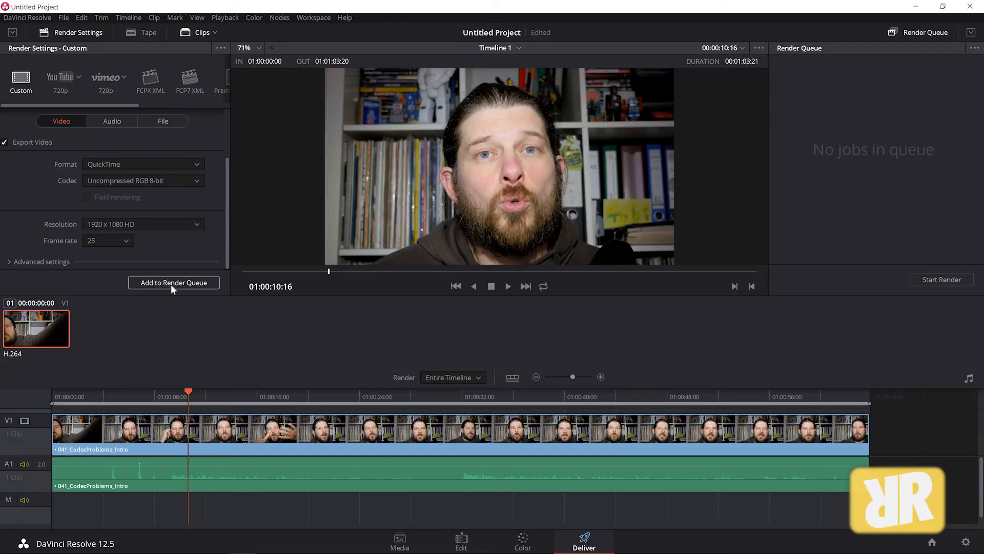
click(30, 261)
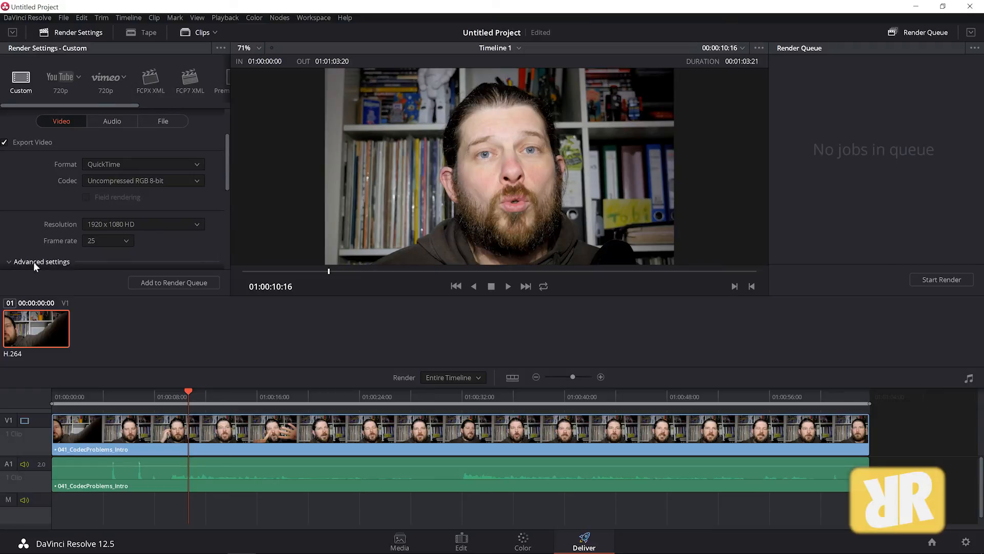
mouse_move(226, 179)
mouse_down()
mouse_move(233, 247)
mouse_move(232, 183)
mouse_up()
click(45, 250)
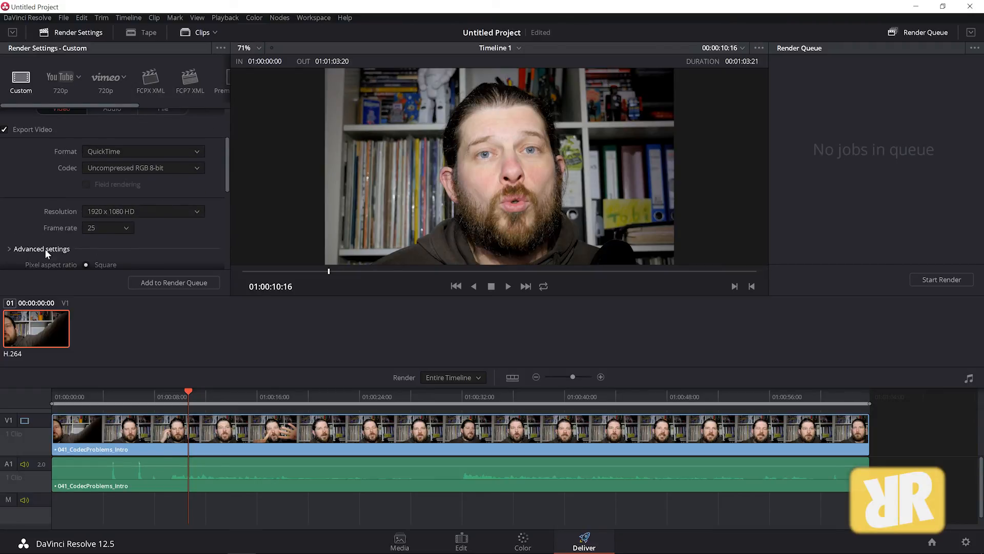
click(176, 283)
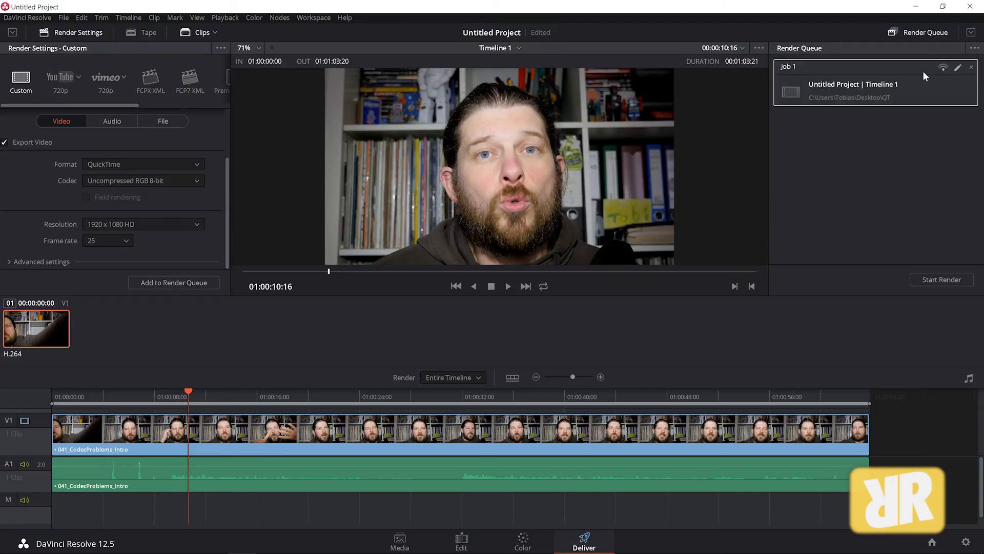
click(942, 279)
Step: Switch to Fusion and clear every node from the flow, including a loader for 041_CodecProblems_Intro.MP4
click(916, 6)
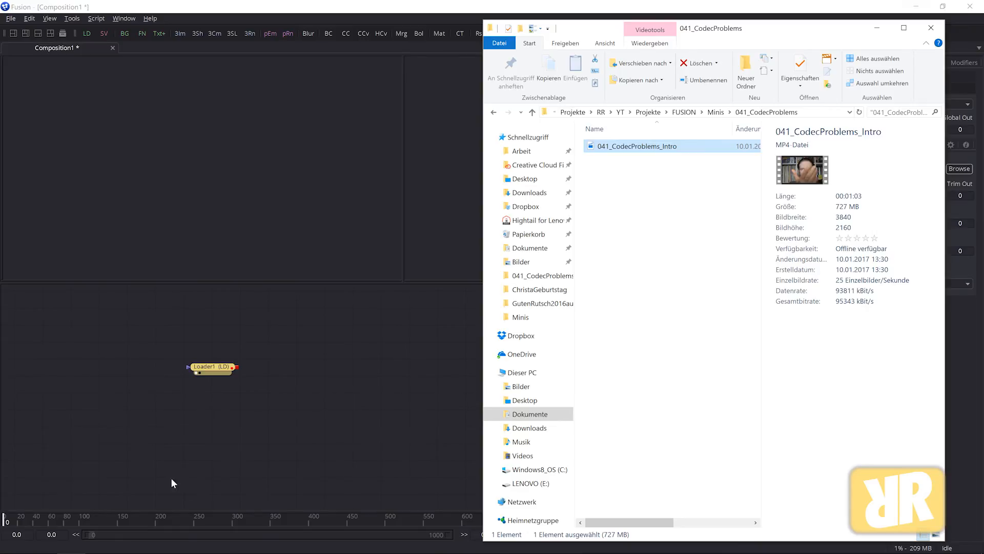
click(390, 364)
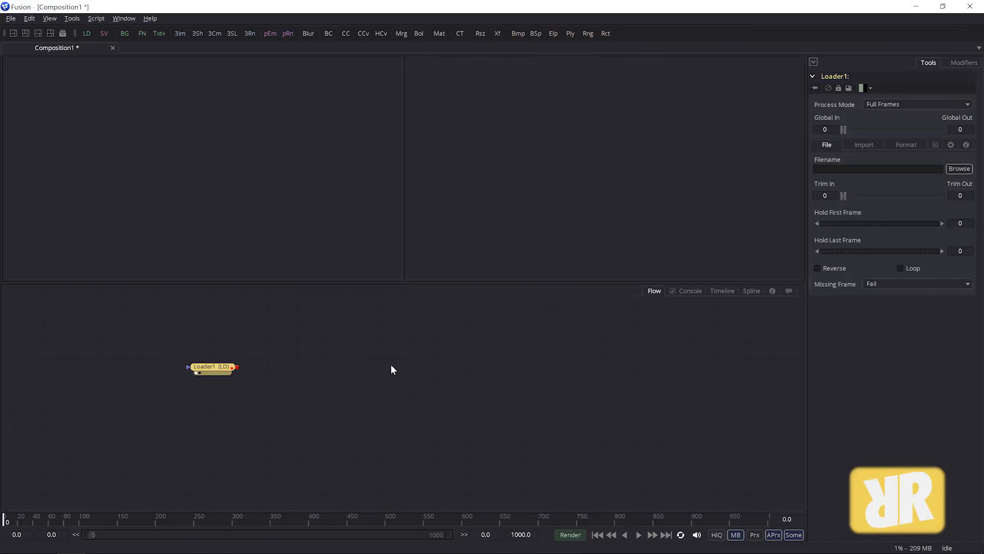
click(88, 34)
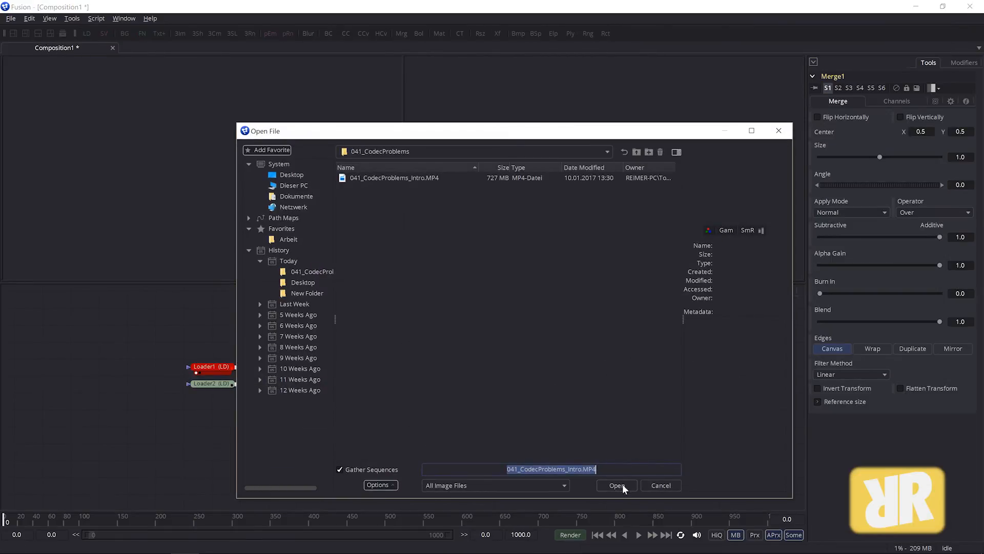
click(617, 484)
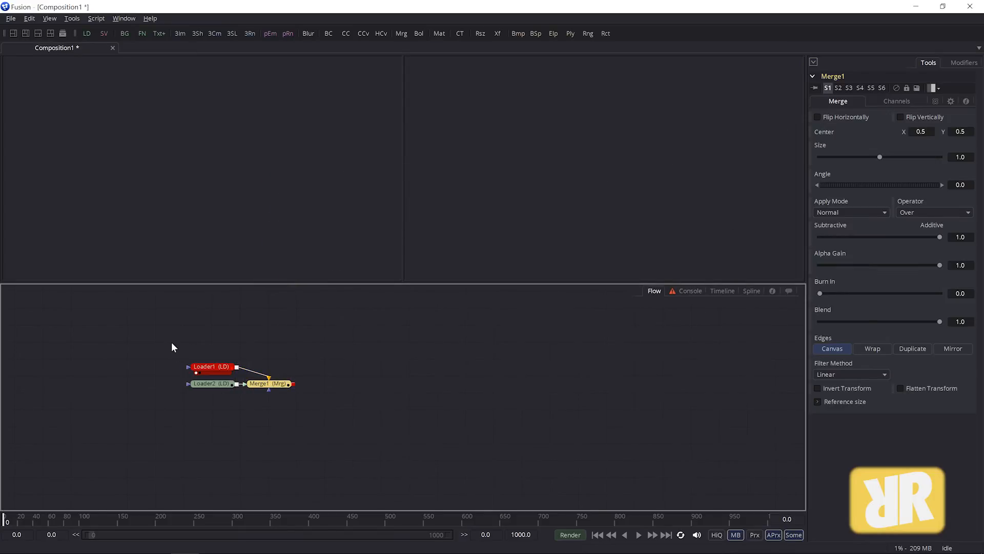
drag(172, 342, 376, 450)
key(Delete)
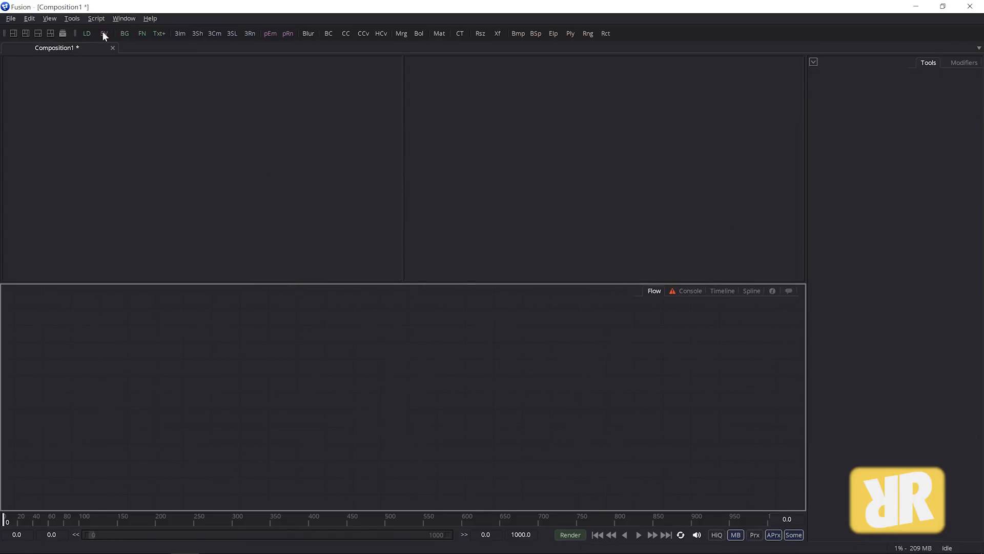
Step: Add a Loader that reads Untitled.mov from the QT folder on the Desktop
click(87, 33)
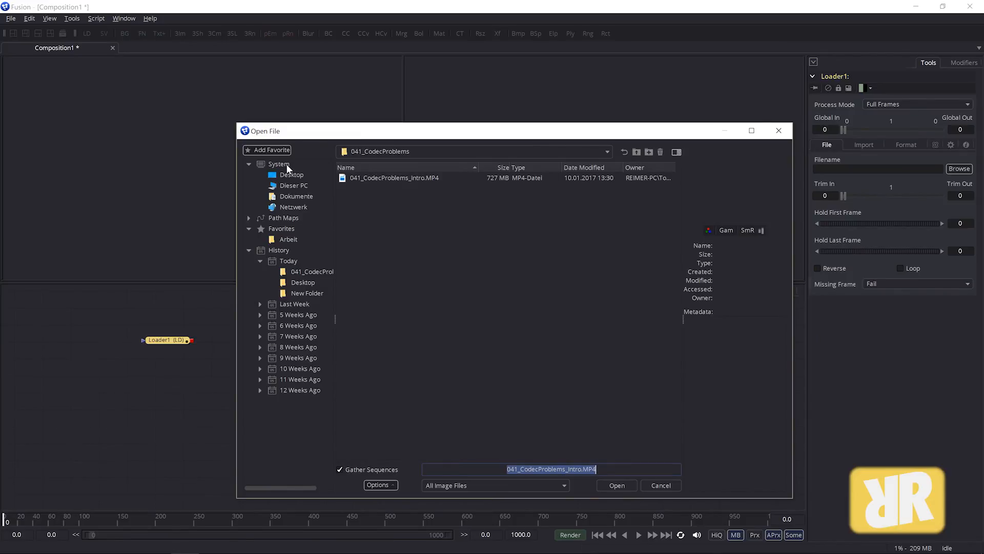
click(299, 283)
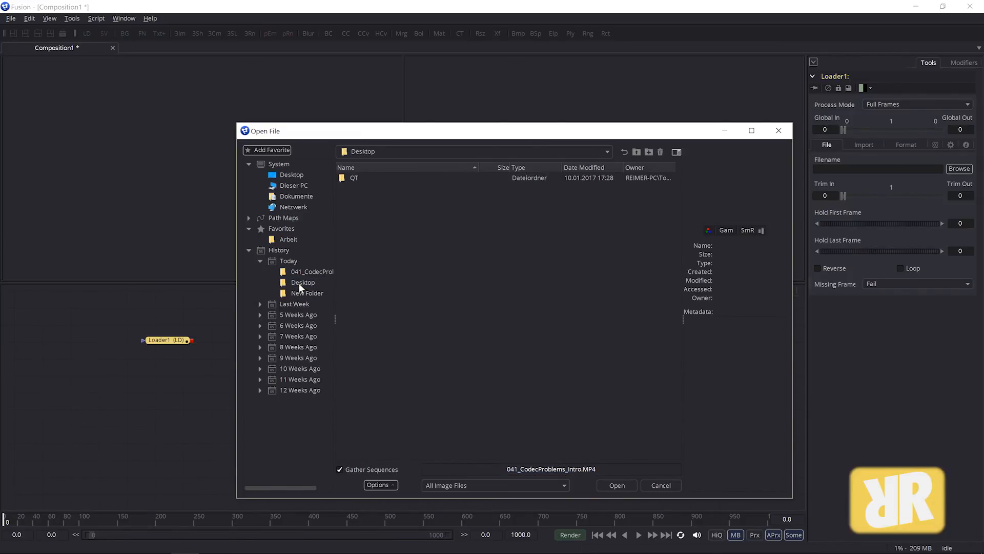
double_click(344, 178)
click(355, 177)
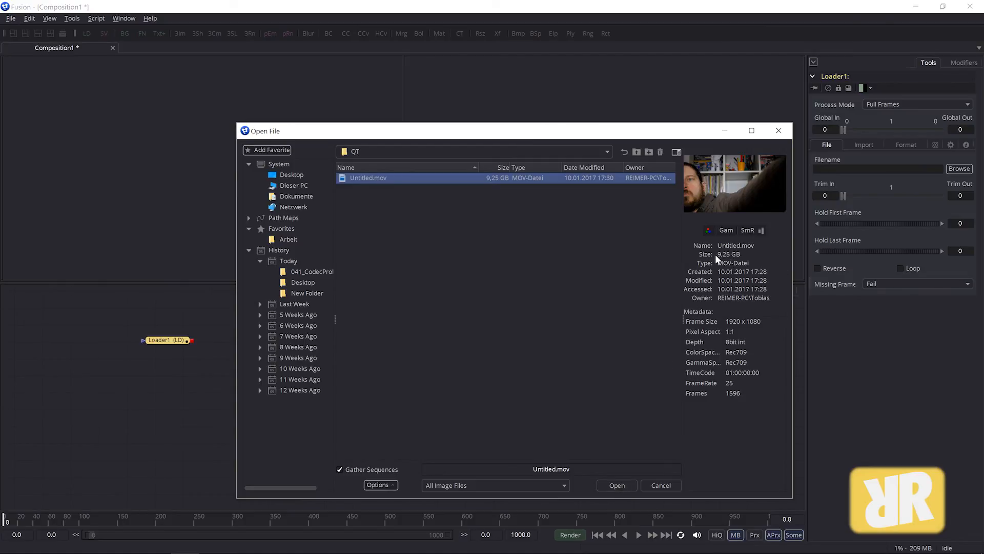
click(618, 485)
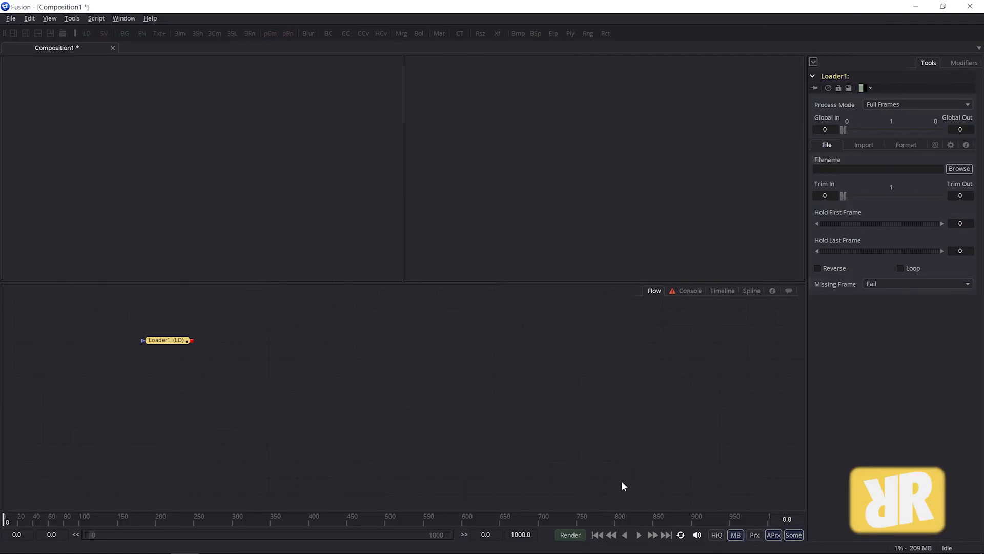
Step: Preview the Untitled.mov loader fitted in the viewer at frame 780 and shift its node to the right
click(239, 404)
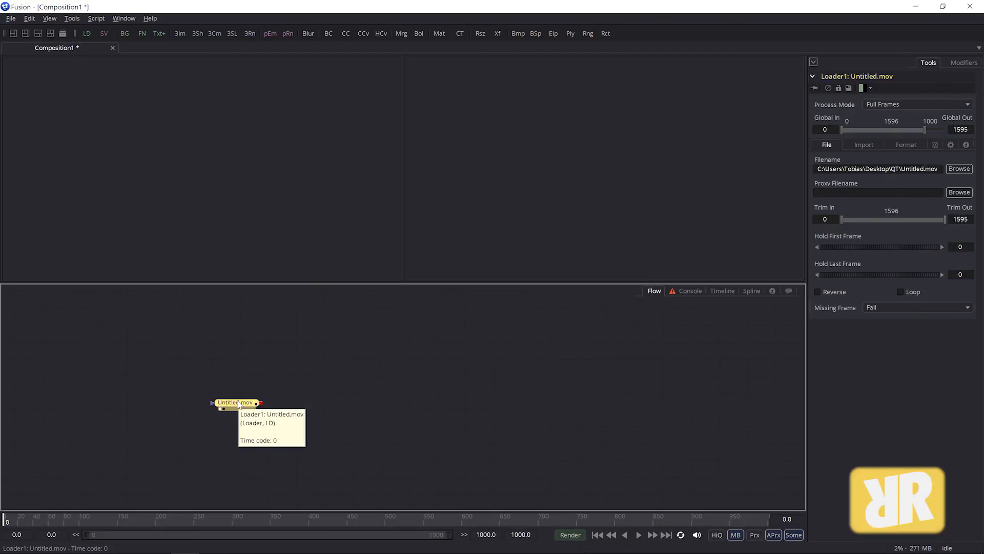
click(56, 263)
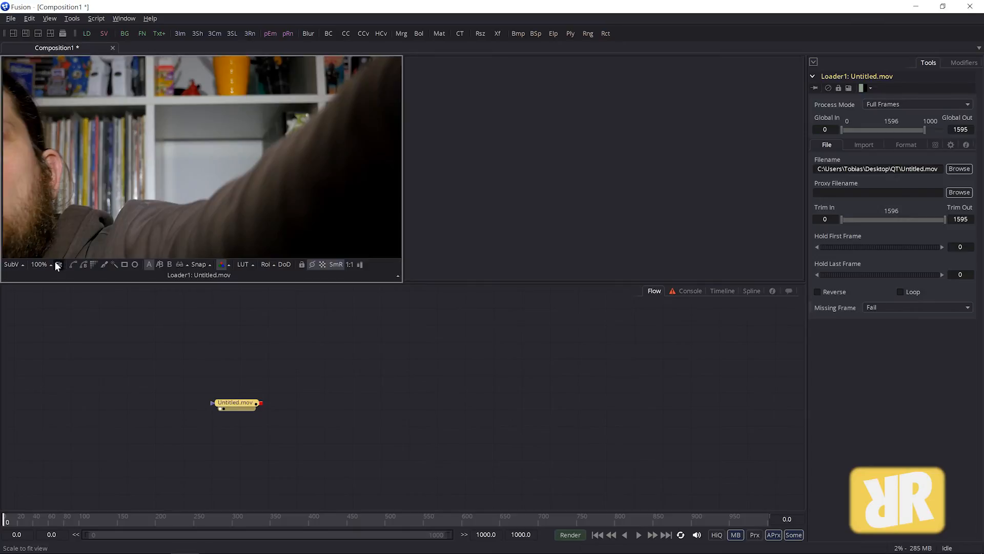
drag(297, 524, 528, 520)
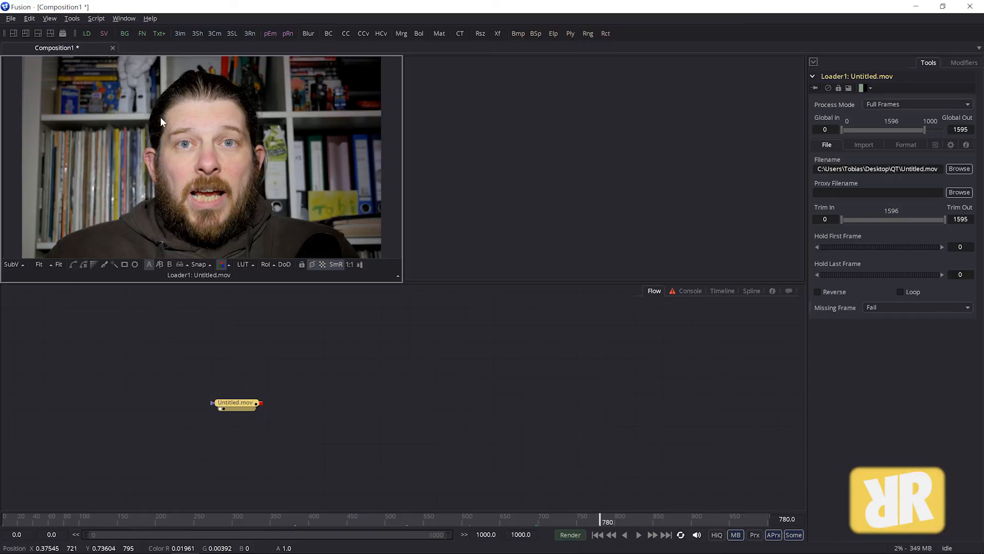
drag(246, 404, 338, 407)
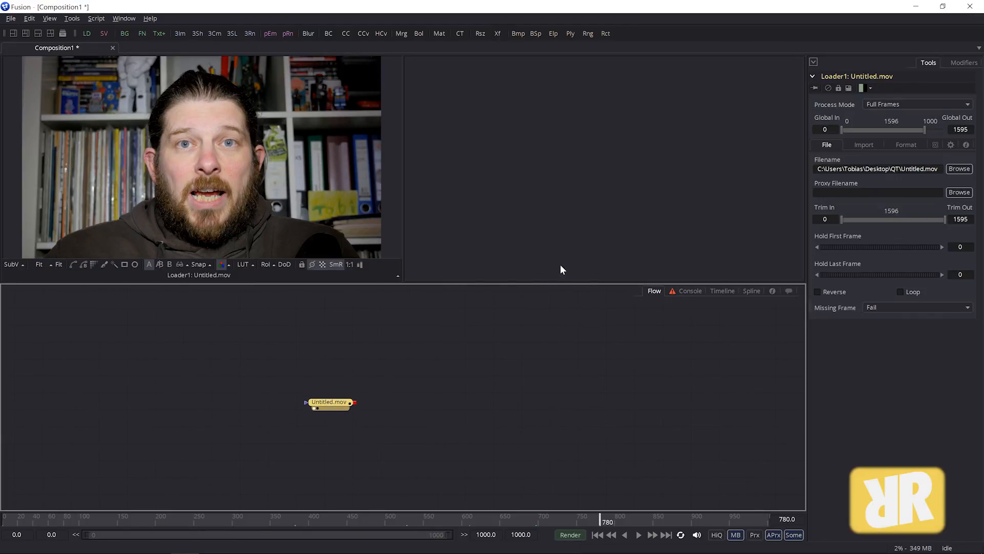